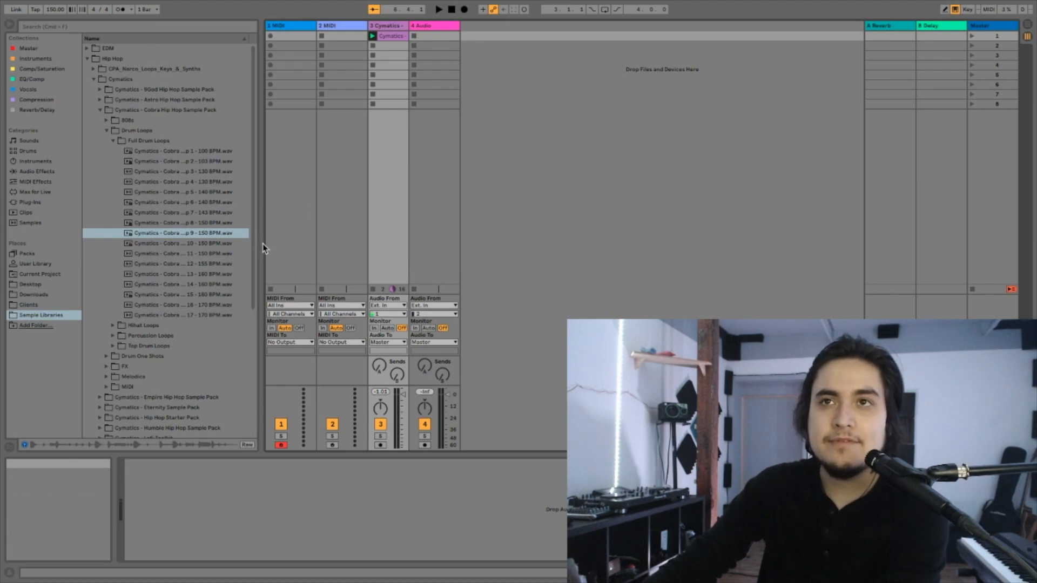
# - Widen the browser and locate and preview Cobra Melody Loop 26 - 160 BPM A Min in the Cobra pack's Melody Loops folder
pyautogui.moveTo(264, 244); pyautogui.dragTo(313, 242)
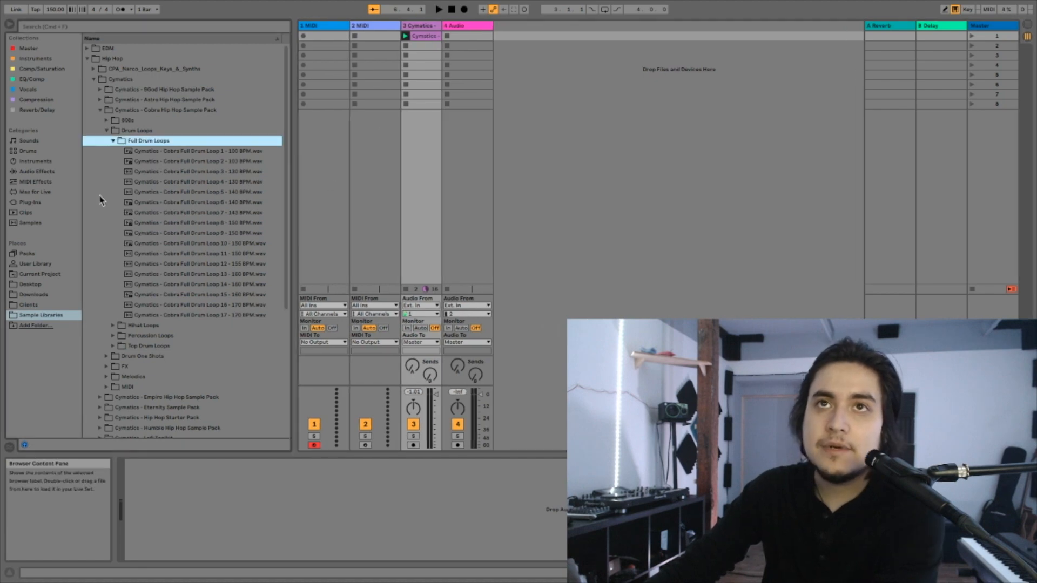
pyautogui.click(105, 131)
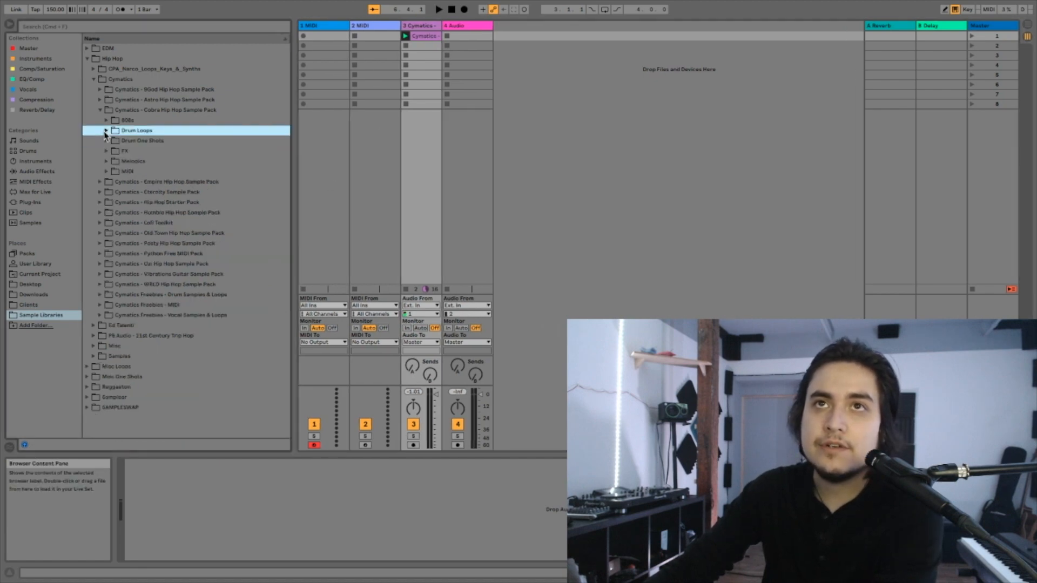
pyautogui.click(106, 162)
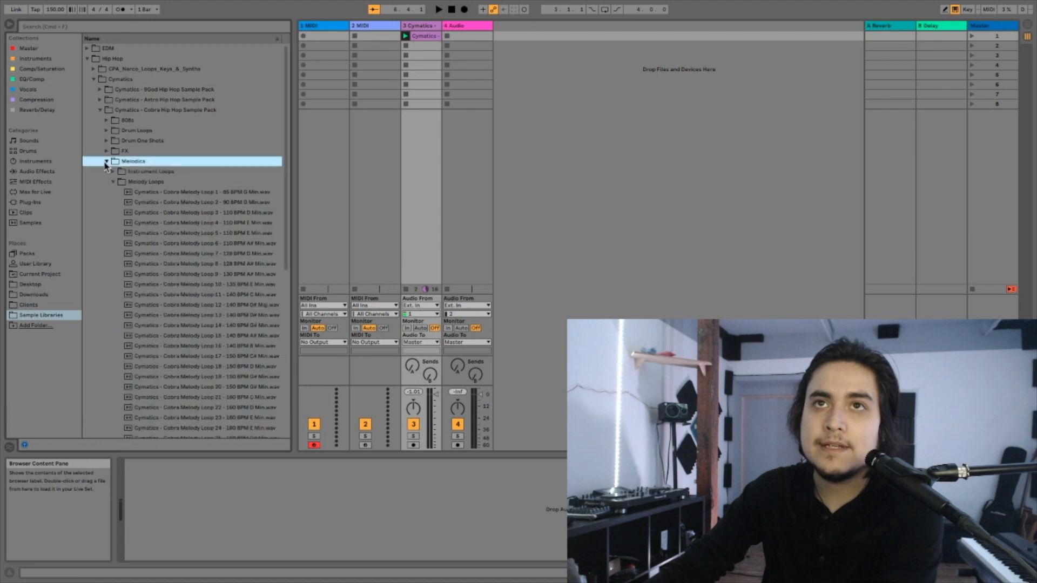
pyautogui.click(133, 182)
pyautogui.scroll(-1, 204, 254)
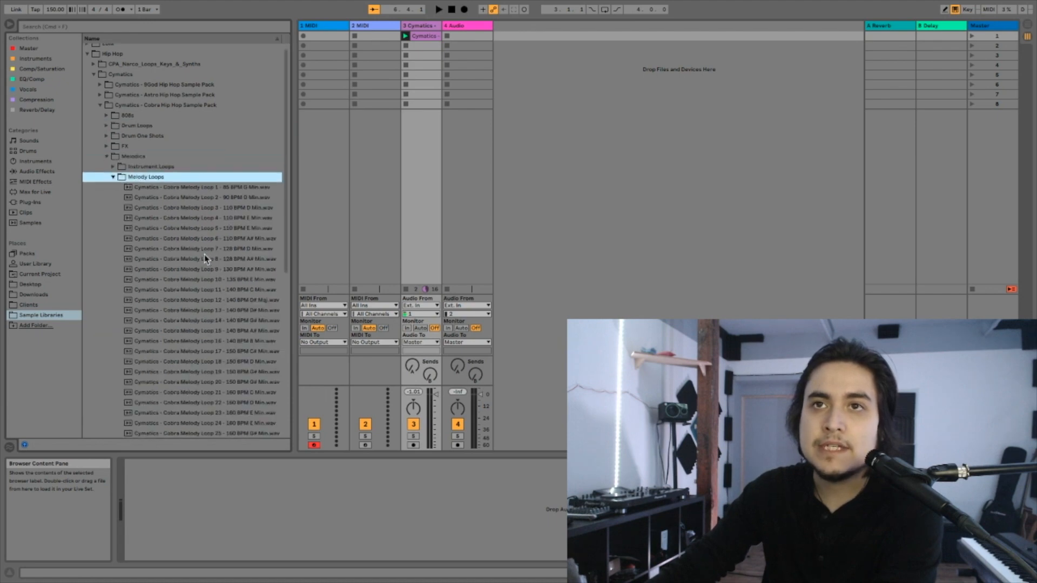
pyautogui.scroll(-5, 206, 258)
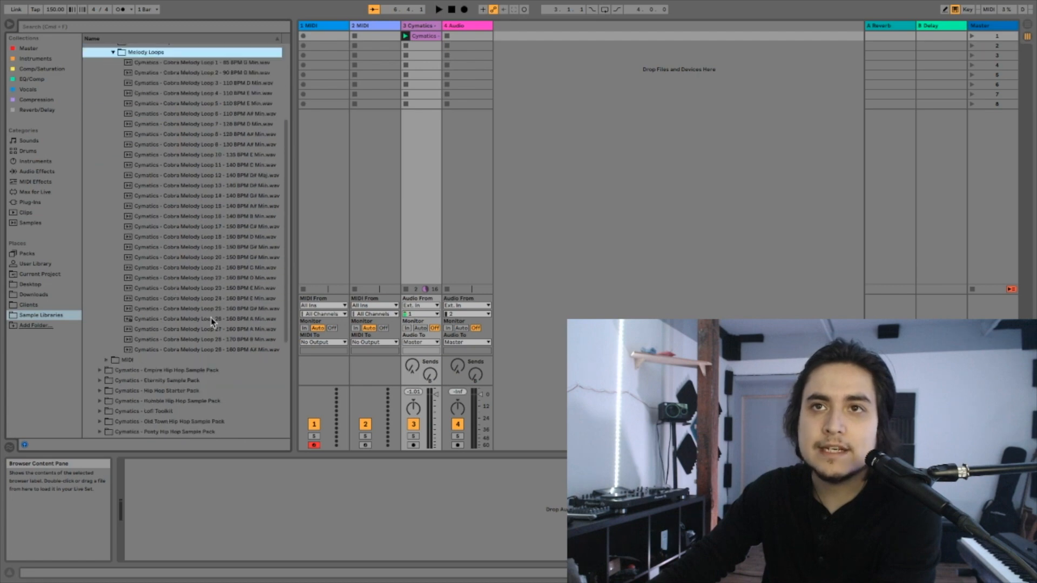
pyautogui.click(211, 321)
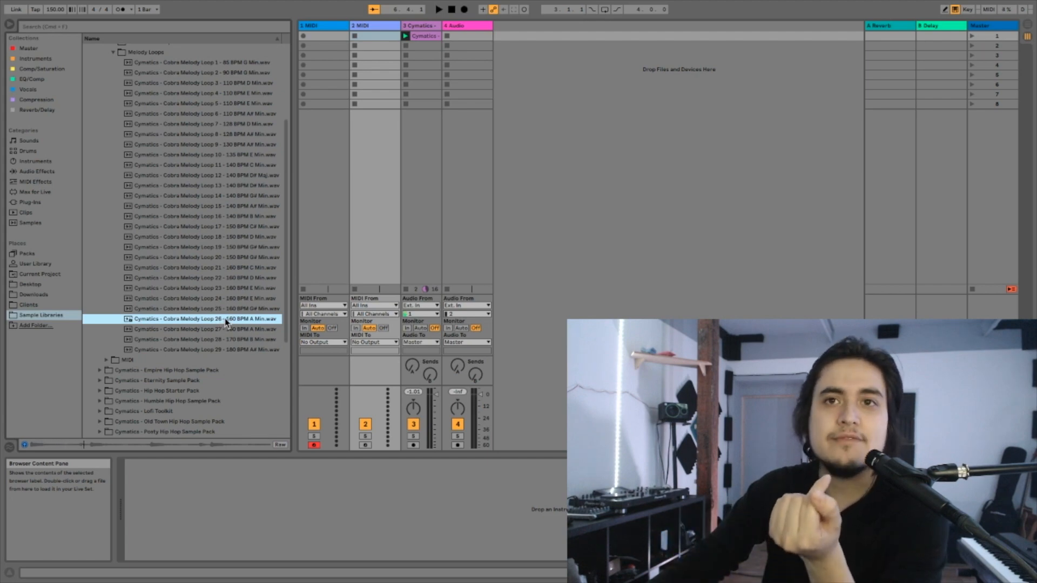
# - Load Cobra Melody Loop 26 into the first slot of the empty audio track and play it together with the drum loop
pyautogui.moveTo(224, 319); pyautogui.dragTo(465, 43)
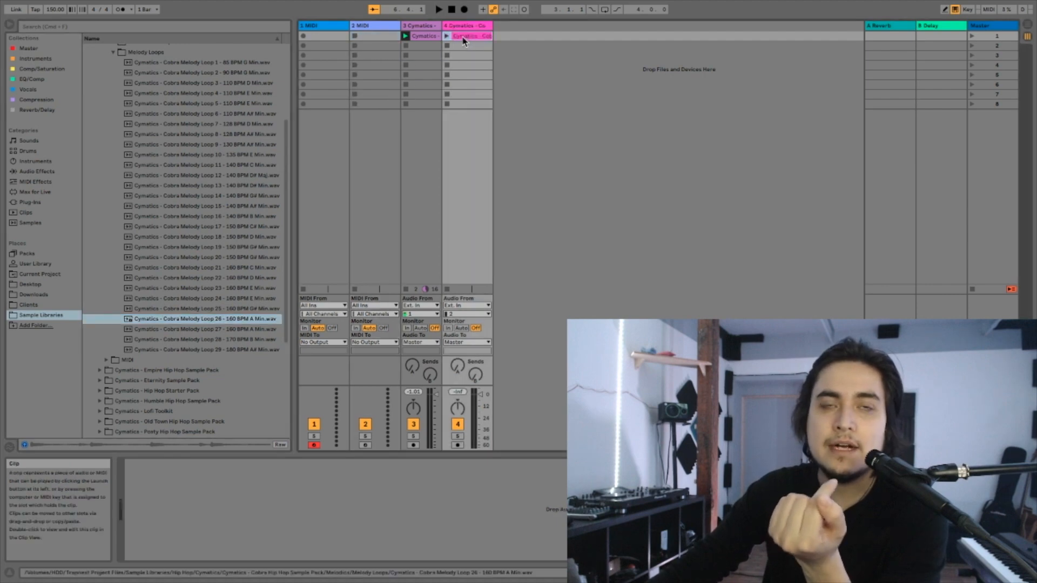
pyautogui.click(446, 36)
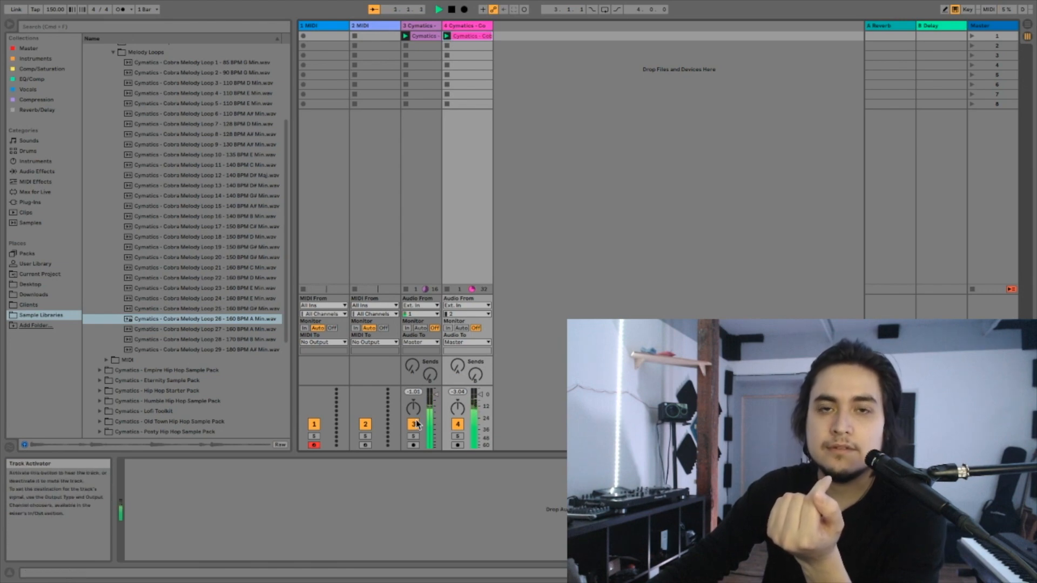
pyautogui.press('space')
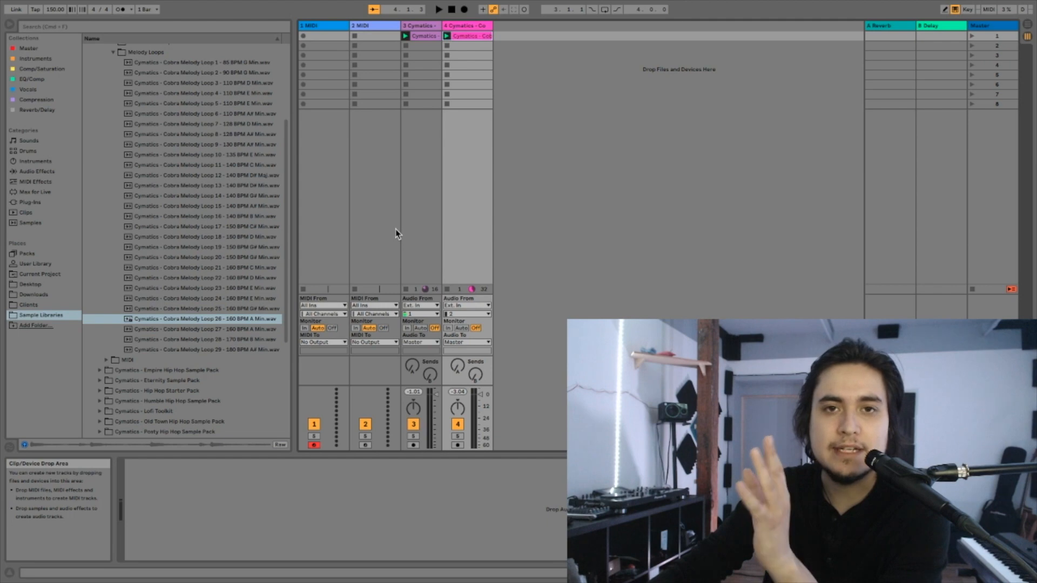
# - Rename the audio track holding the drum loop as DRUMS
pyautogui.click(410, 233)
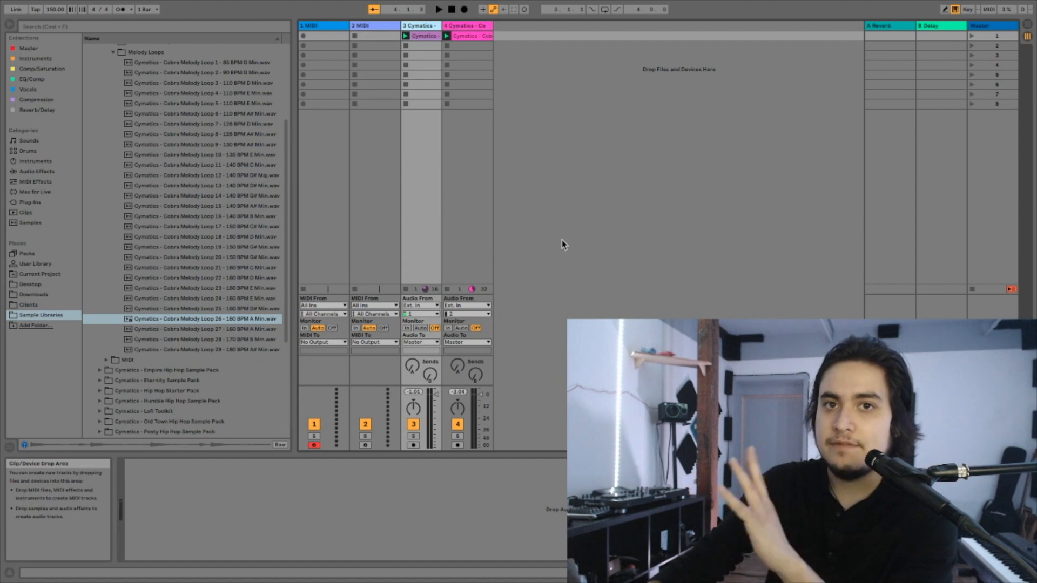
pyautogui.rightClick(425, 28)
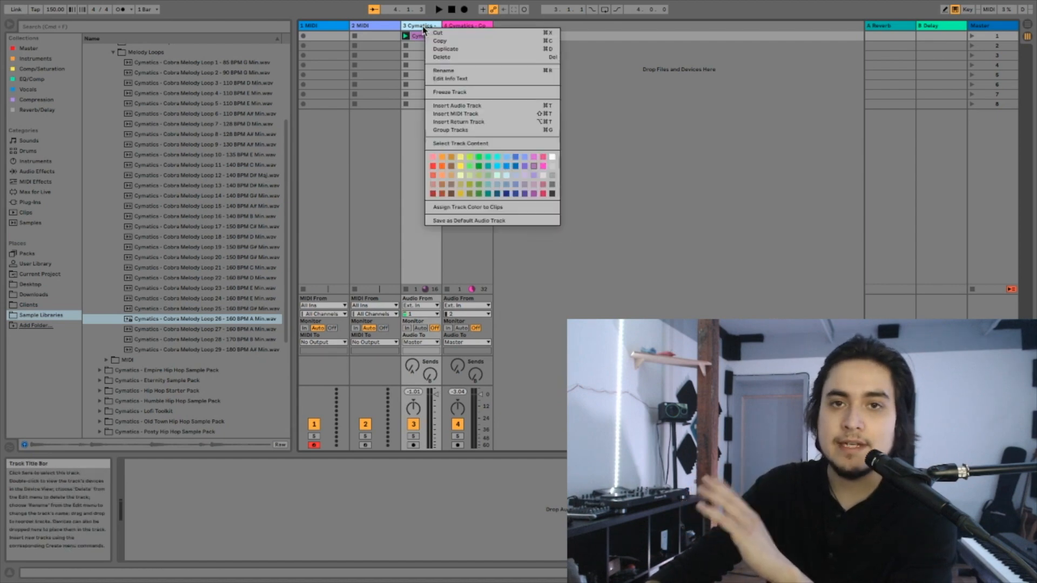
pyautogui.click(451, 71)
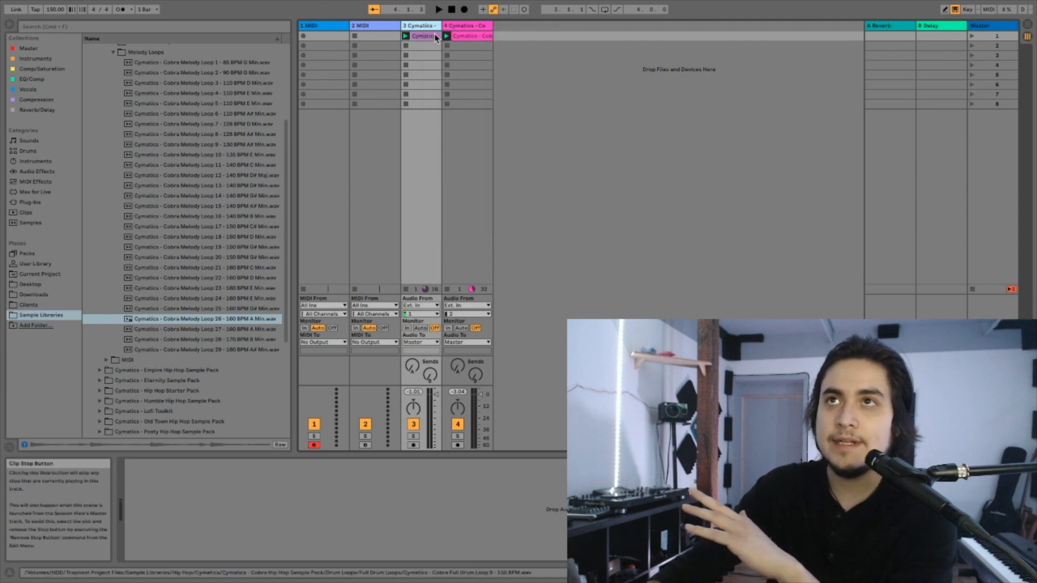
pyautogui.rightClick(428, 26)
pyautogui.click(452, 71)
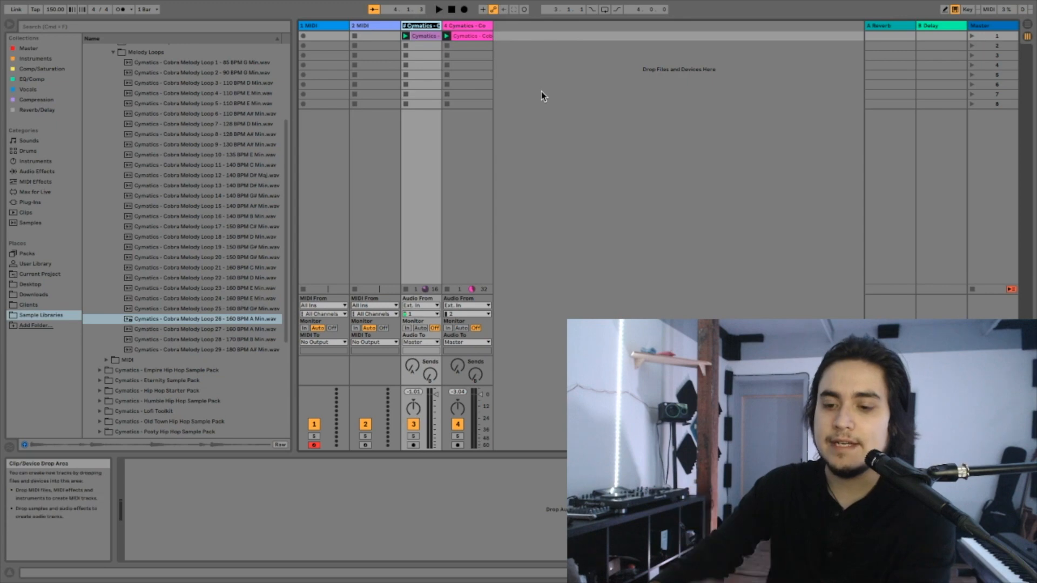
pyautogui.write('DRUMS')
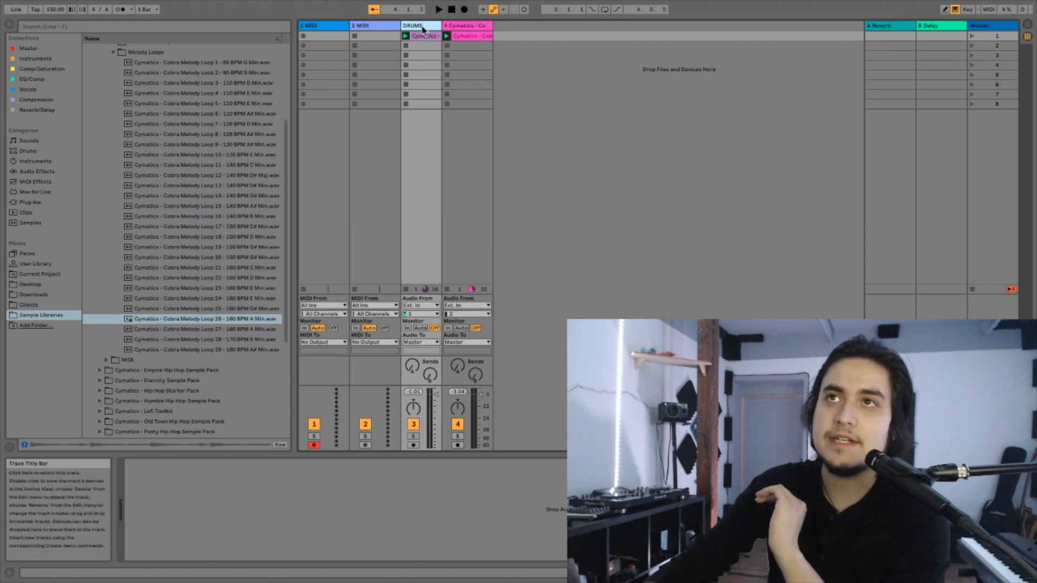
# - Colour both the DRUMS track and its drum loop clip brown
pyautogui.click(423, 52)
pyautogui.rightClick(426, 27)
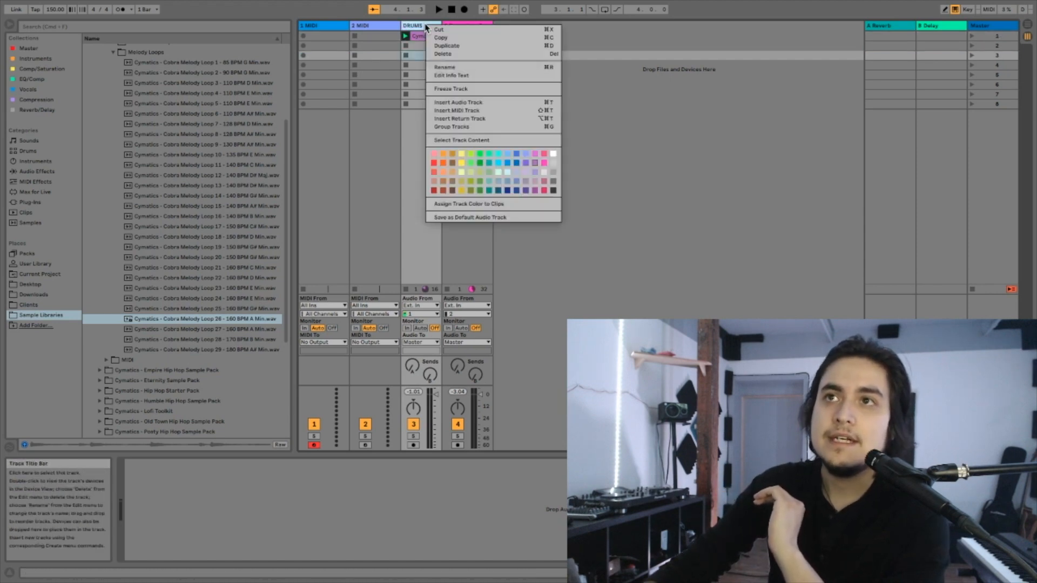
pyautogui.click(453, 182)
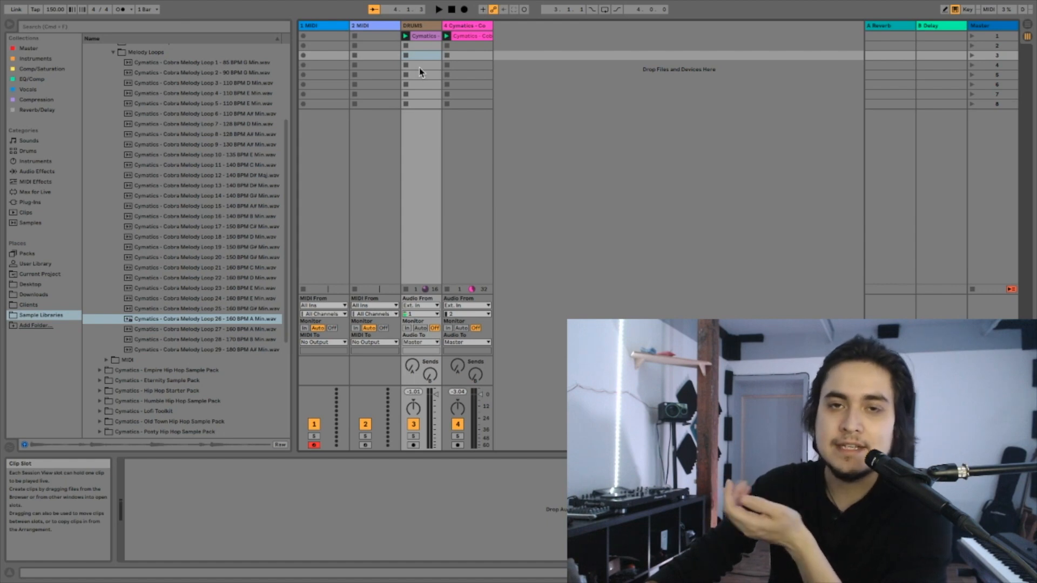
pyautogui.rightClick(431, 37)
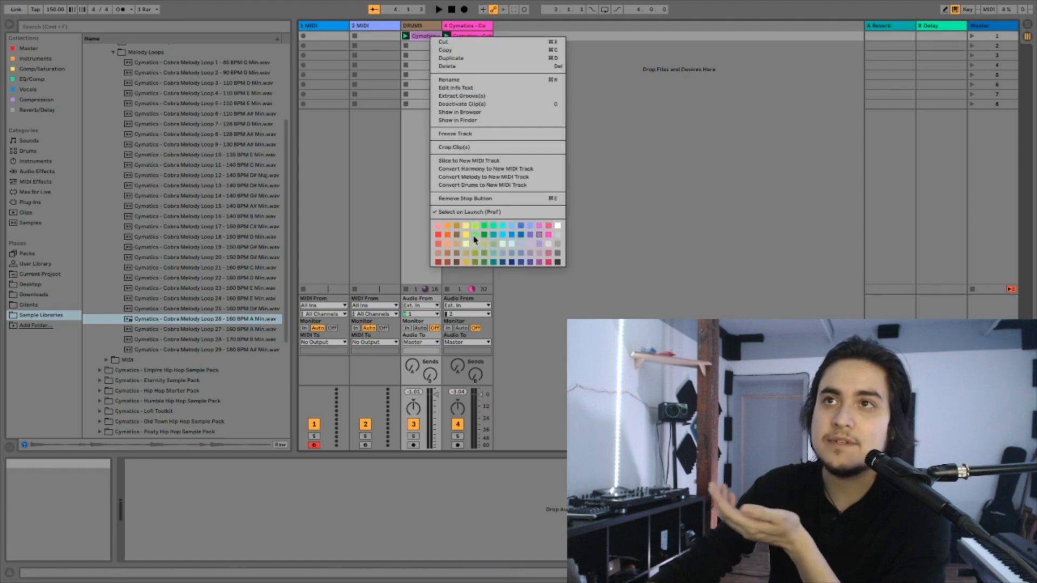
pyautogui.click(459, 253)
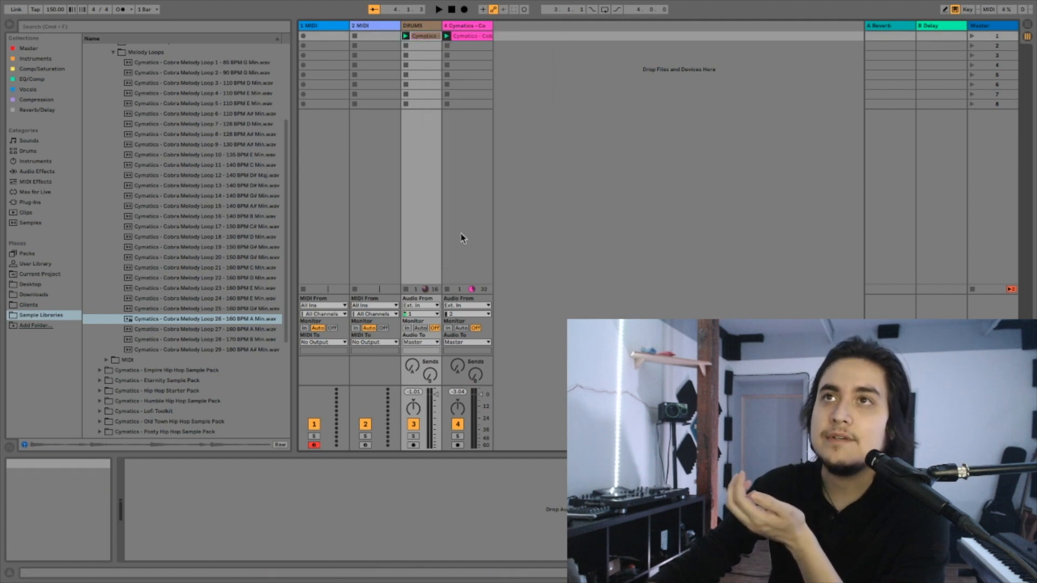
pyautogui.click(432, 56)
# - Rename the audio track holding the melody loop as "Amin MELODY"
pyautogui.click(469, 31)
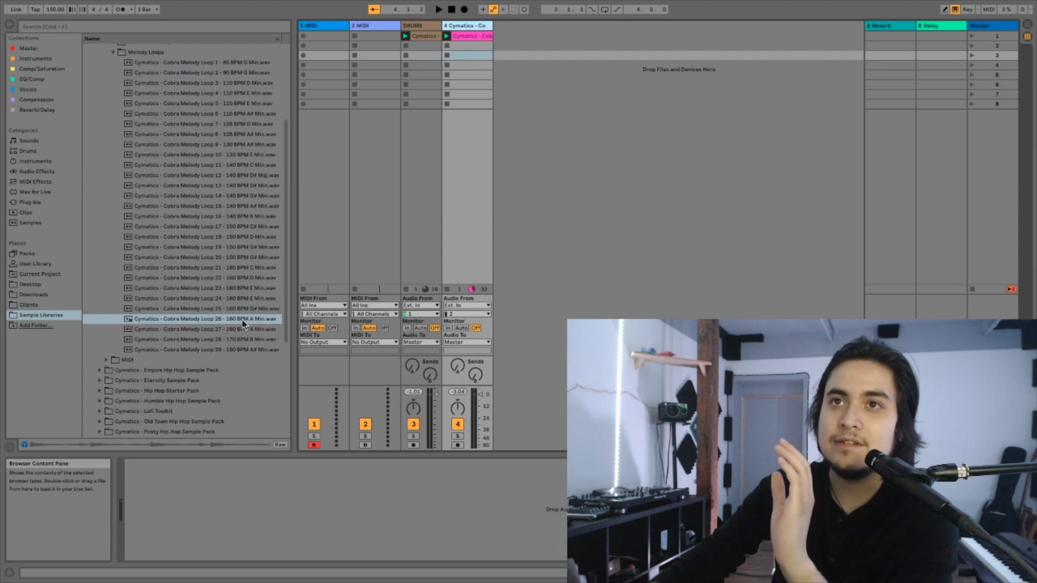
pyautogui.rightClick(458, 29)
pyautogui.click(479, 77)
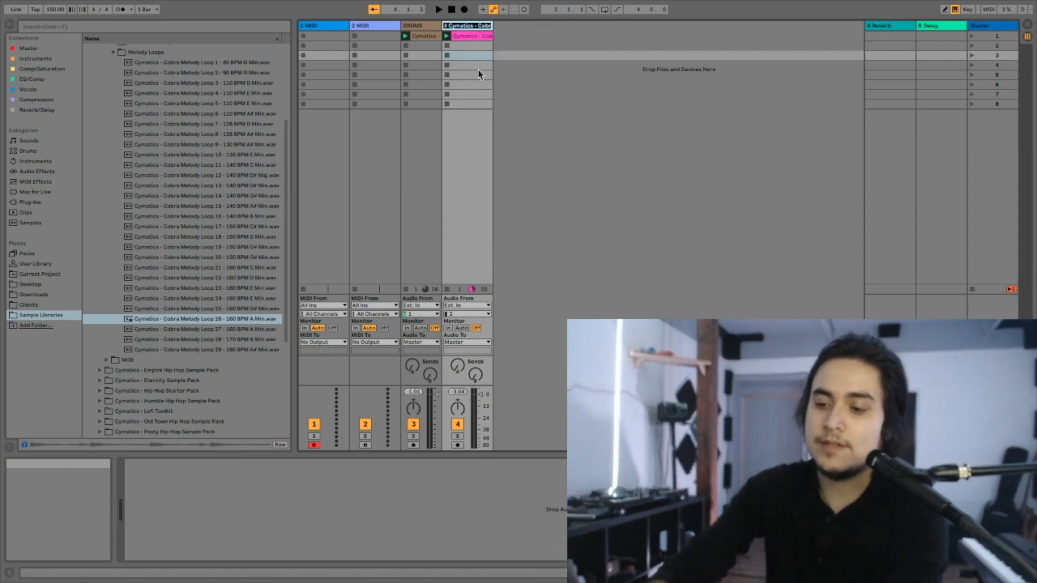
pyautogui.write('Amin')
pyautogui.press('Return')
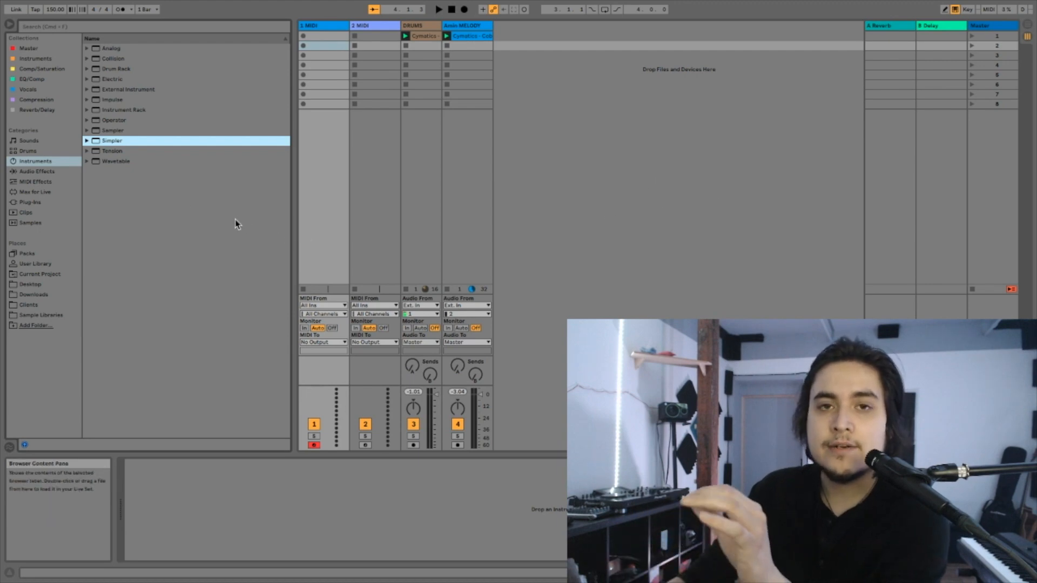
# - Load the Simpler instrument onto the first MIDI track
pyautogui.click(40, 161)
pyautogui.click(101, 143)
pyautogui.moveTo(101, 143); pyautogui.dragTo(327, 54)
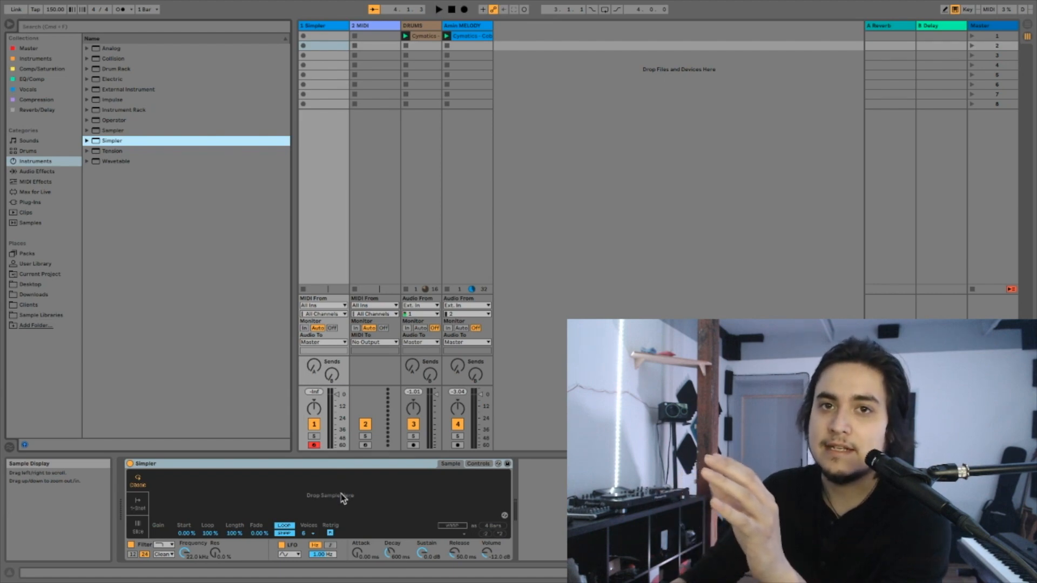
# - Load the sample Cymatics - Cobra 808 3 - C#.wav from the 808s folder into Simpler and set playback to 1-Shot mode
pyautogui.click(36, 315)
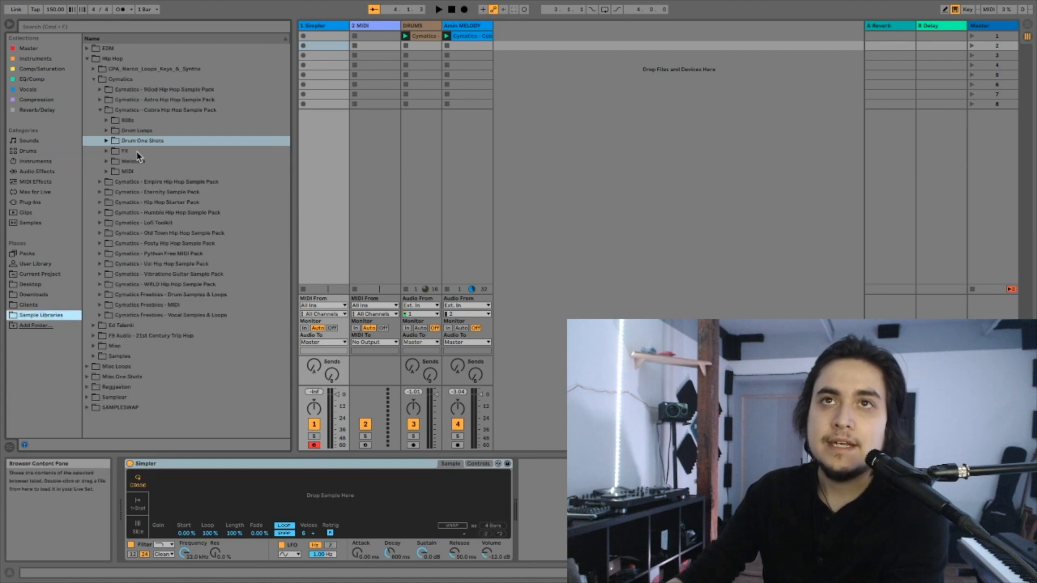
pyautogui.click(106, 122)
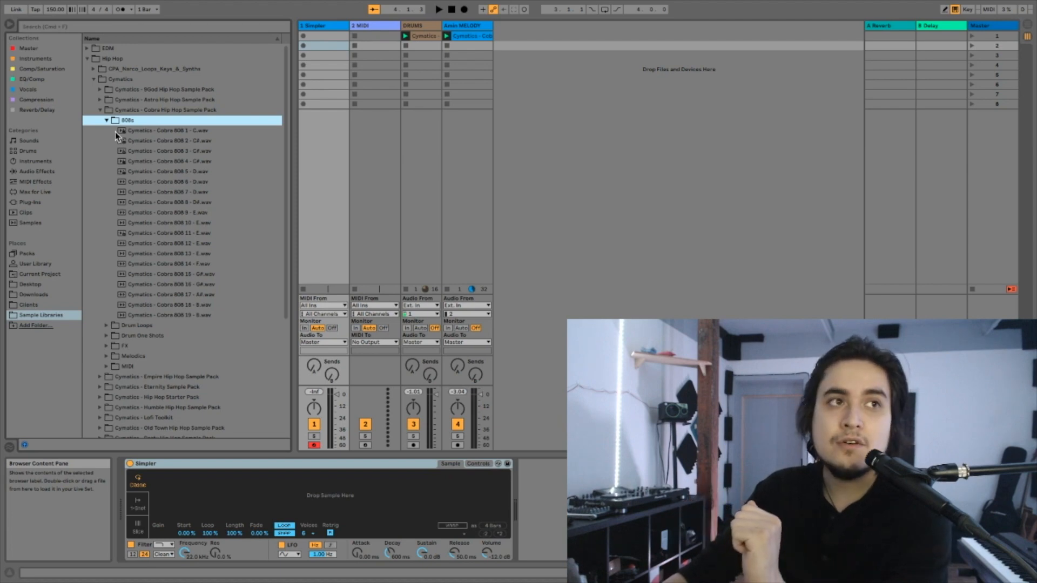
pyautogui.click(155, 152)
pyautogui.moveTo(155, 154); pyautogui.dragTo(303, 497)
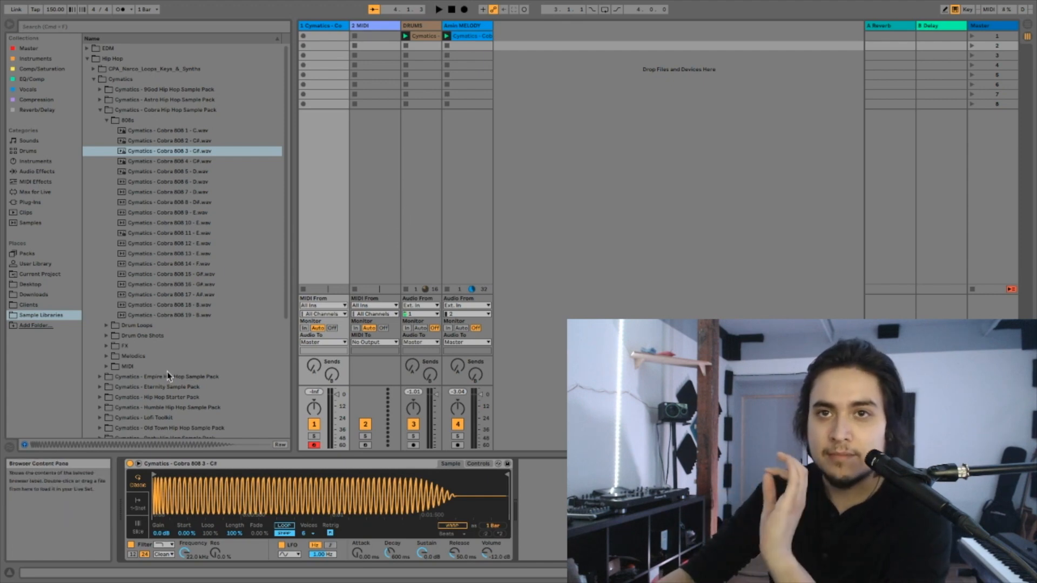
pyautogui.click(140, 506)
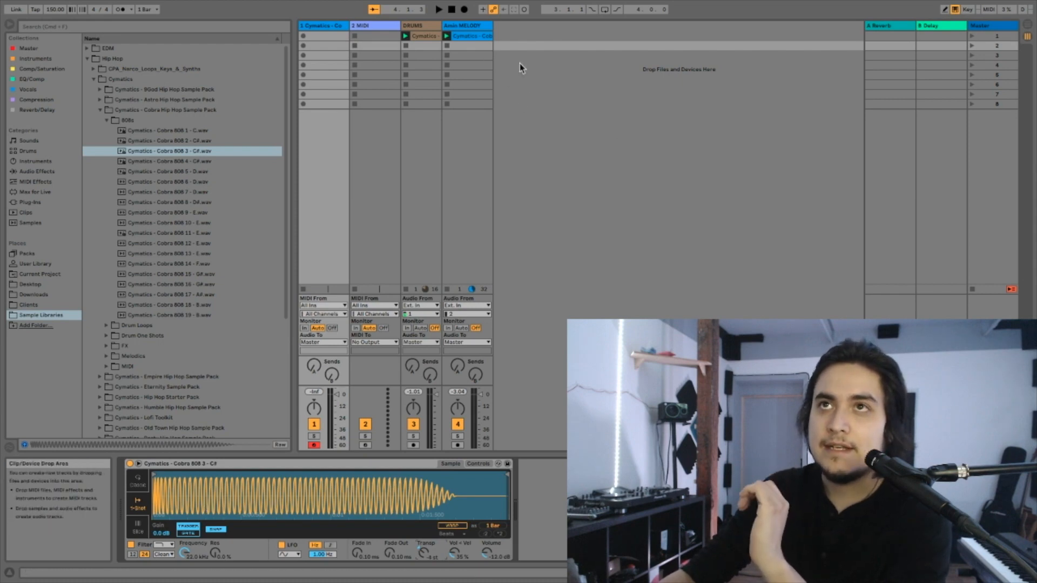
# - Rename the Simpler track as BASS and colour it orange
pyautogui.rightClick(337, 28)
pyautogui.click(359, 66)
pyautogui.write('BASS')
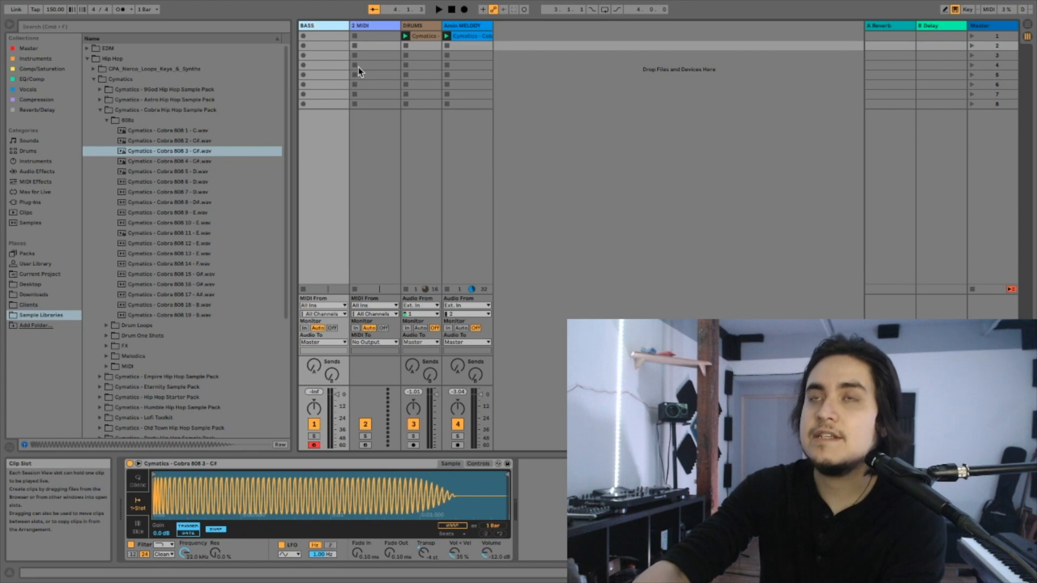
pyautogui.rightClick(327, 26)
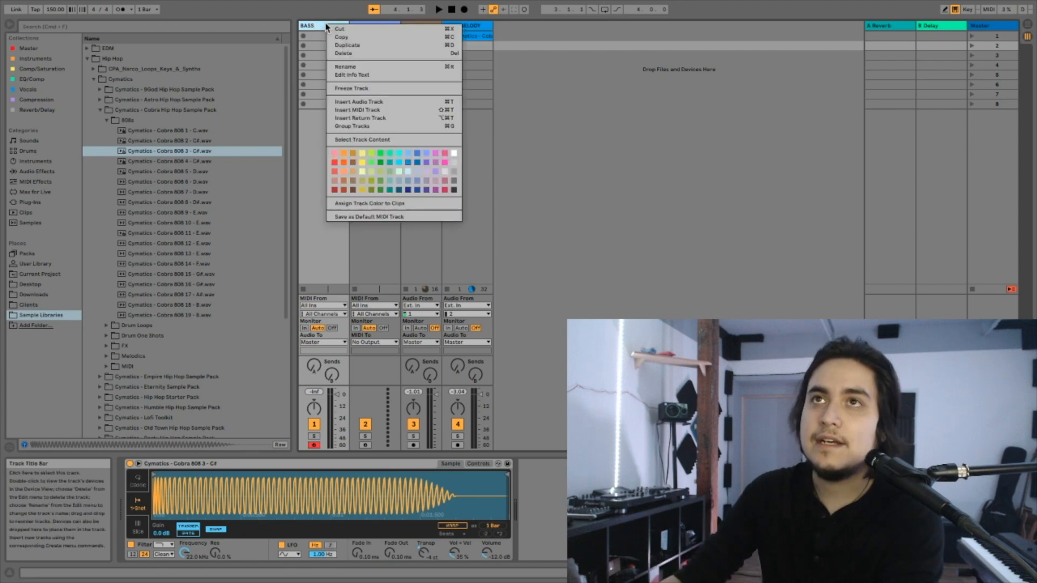
pyautogui.click(345, 163)
# - Move the BASS track next to the DRUMS track and delete the unused MIDI track
pyautogui.moveTo(338, 27); pyautogui.dragTo(409, 27)
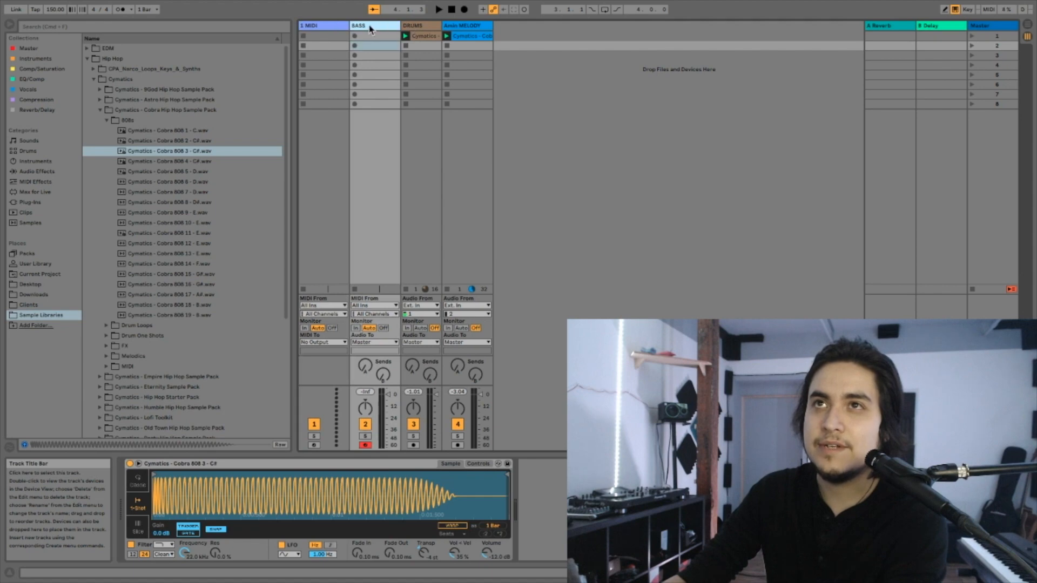
pyautogui.click(332, 28)
pyautogui.rightClick(332, 30)
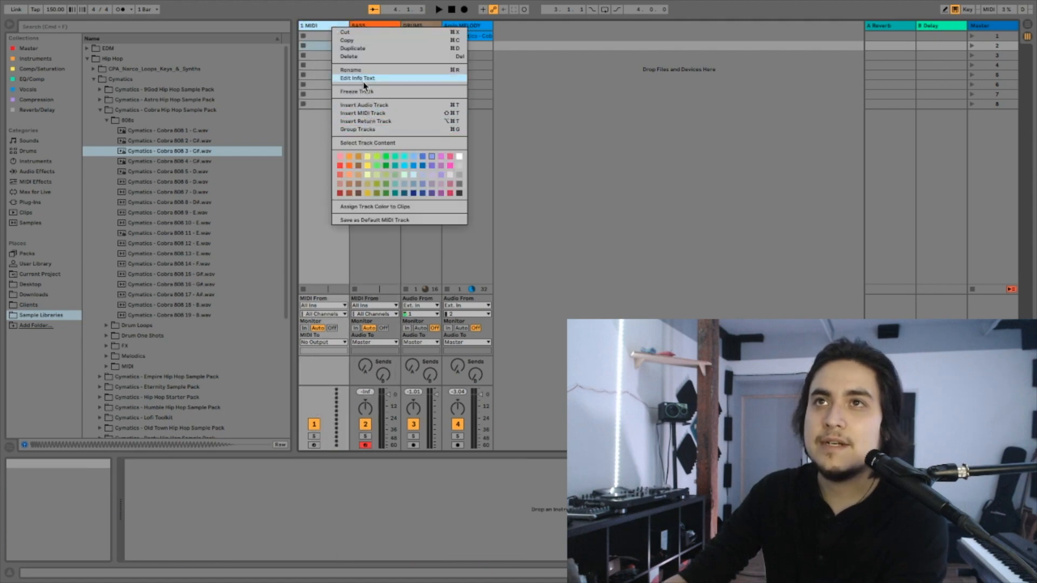
pyautogui.click(356, 56)
pyautogui.click(581, 76)
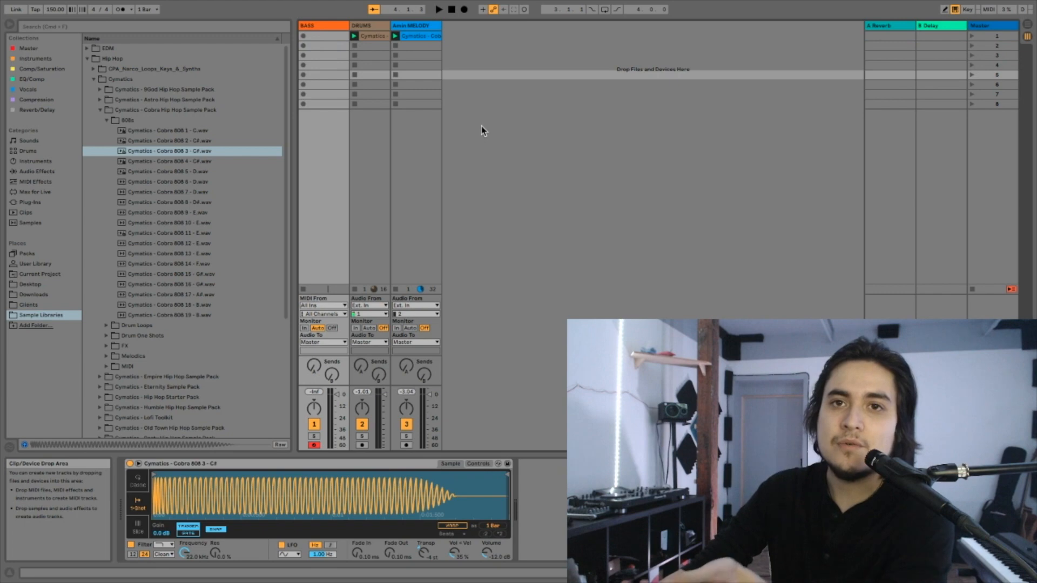
# - Insert an empty MIDI clip in the first slot of the BASS track and delete it again
pyautogui.click(380, 38)
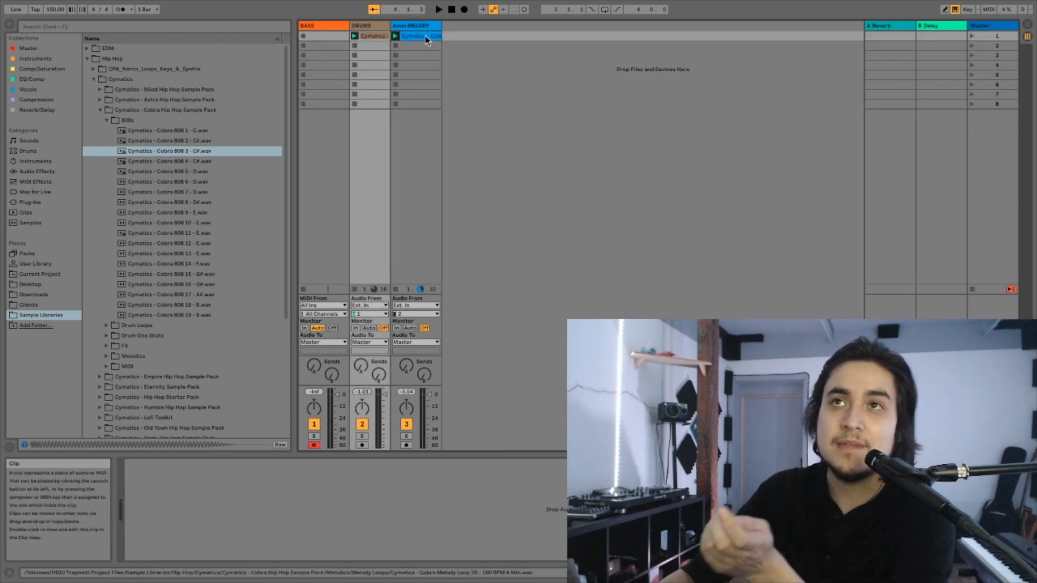
pyautogui.click(318, 37)
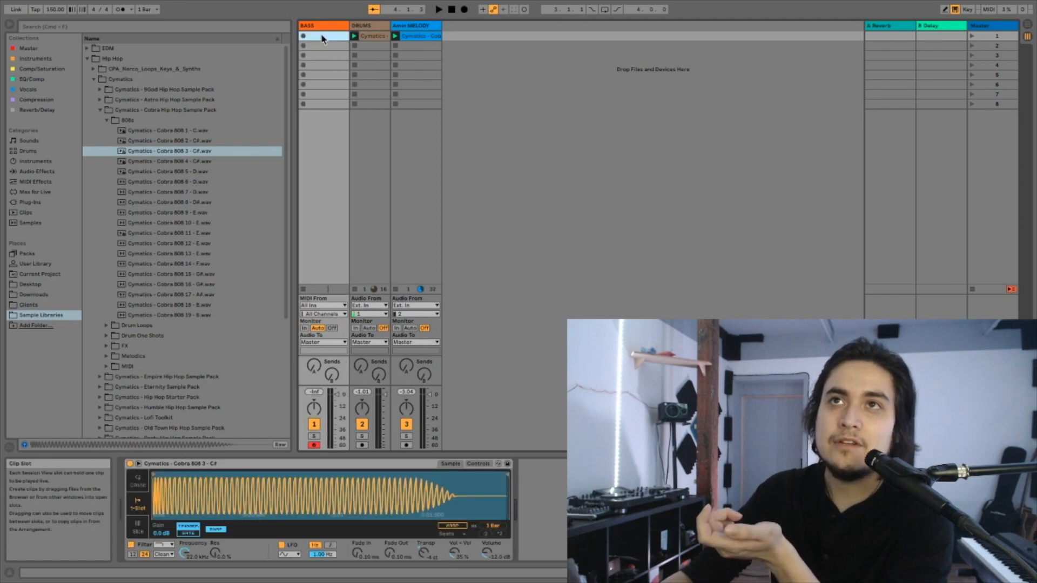
pyautogui.doubleClick(323, 36)
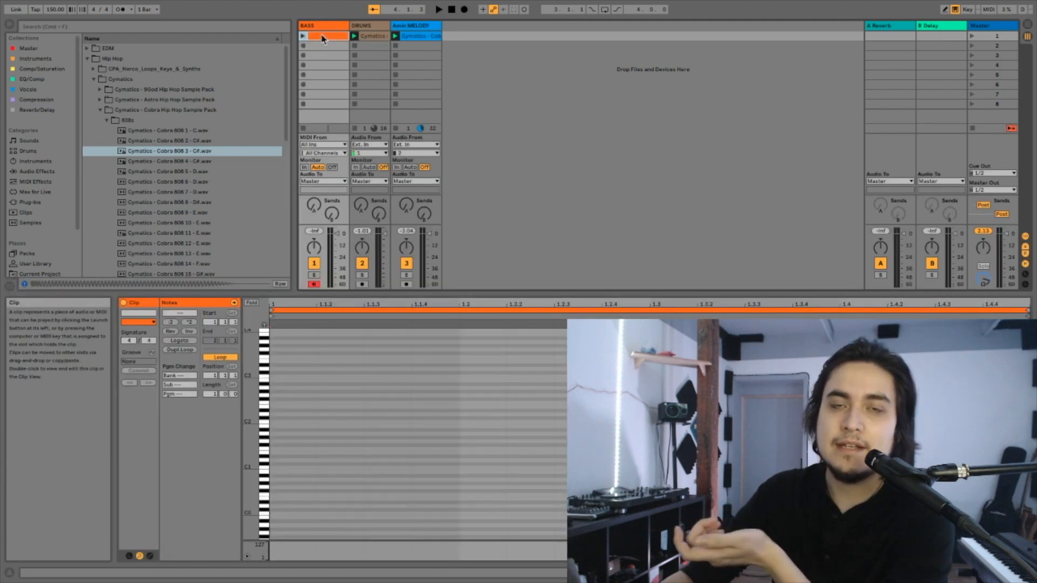
pyautogui.press('Delete')
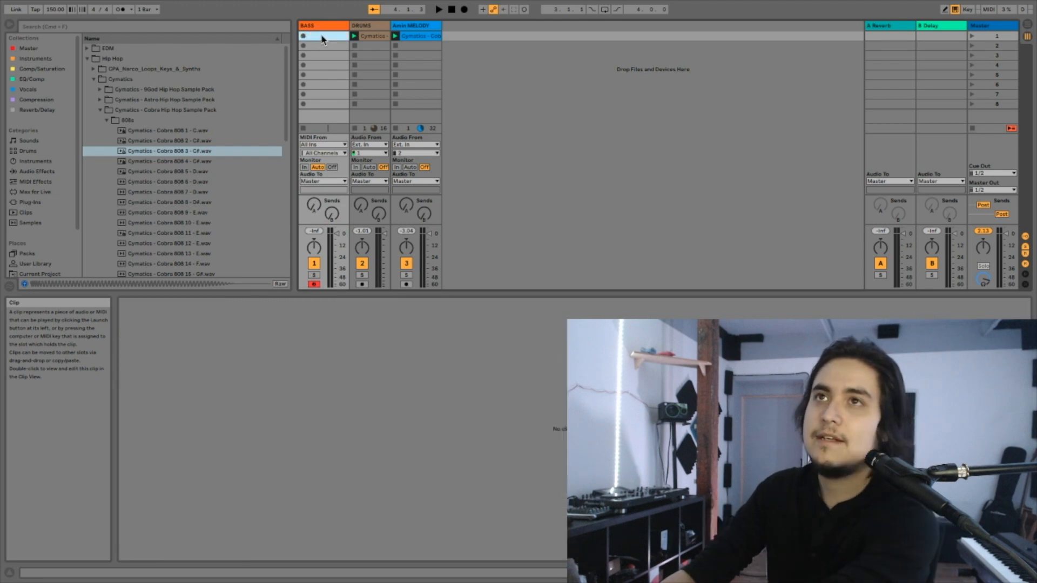
# - Insert a new MIDI clip in the first slot of the BASS track
pyautogui.rightClick(322, 39)
pyautogui.click(319, 37)
pyautogui.rightClick(319, 37)
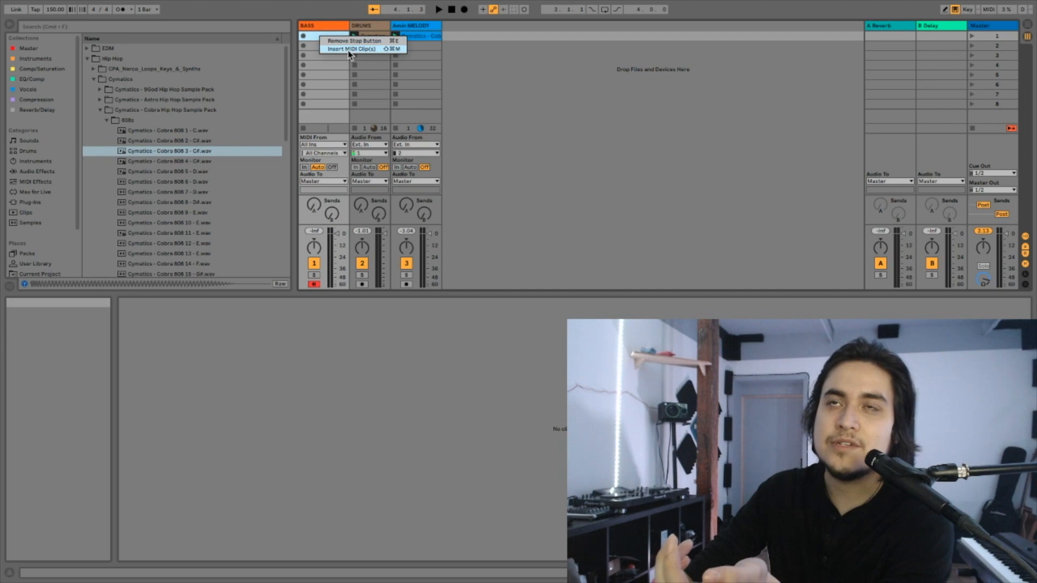
pyautogui.click(348, 49)
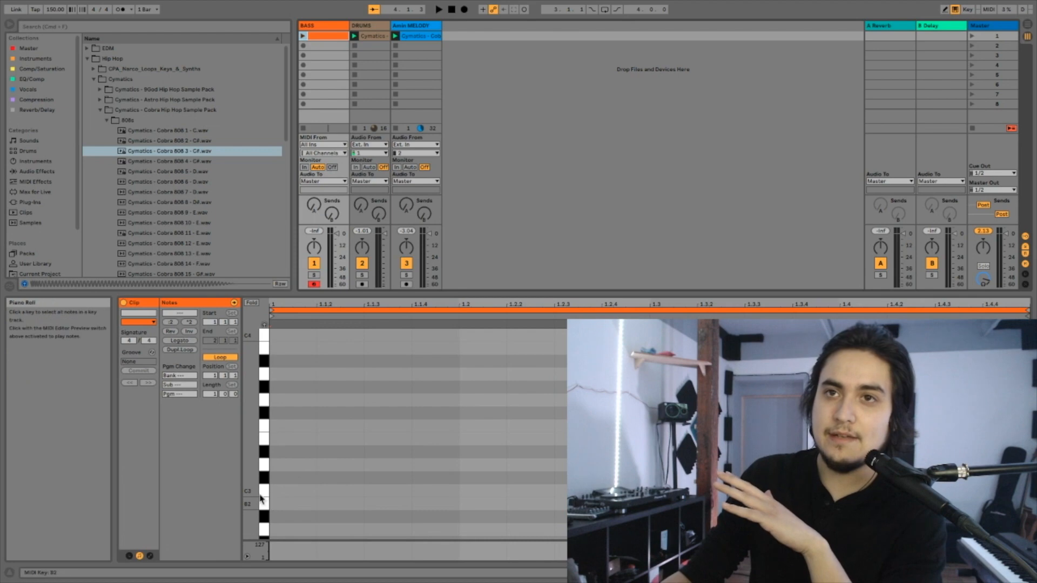
# - Place an A3 note on each of the four beats in the bass clip and play it with the drums and melody
pyautogui.doubleClick(283, 375)
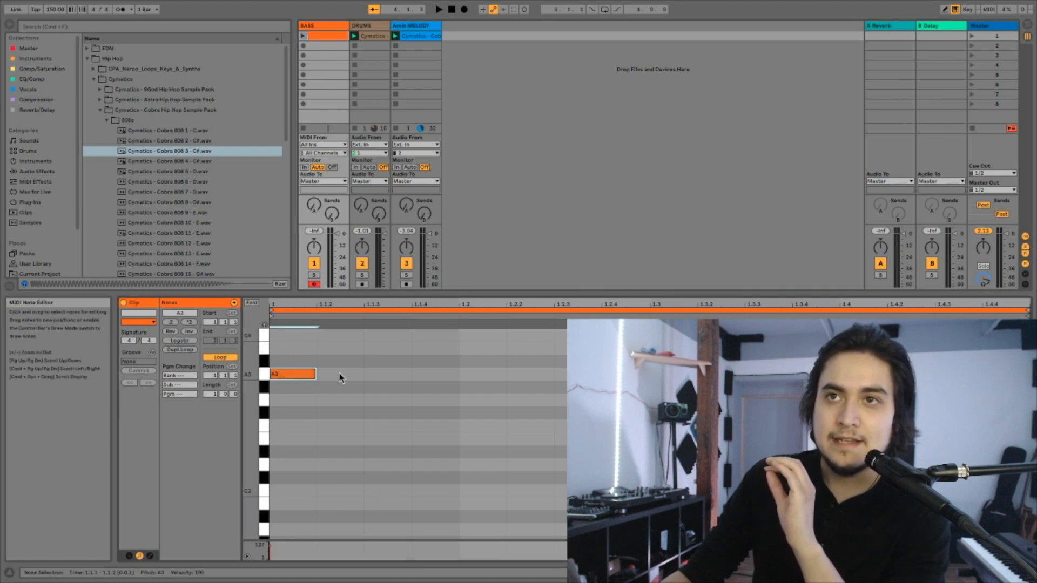
pyautogui.doubleClick(466, 376)
pyautogui.doubleClick(660, 375)
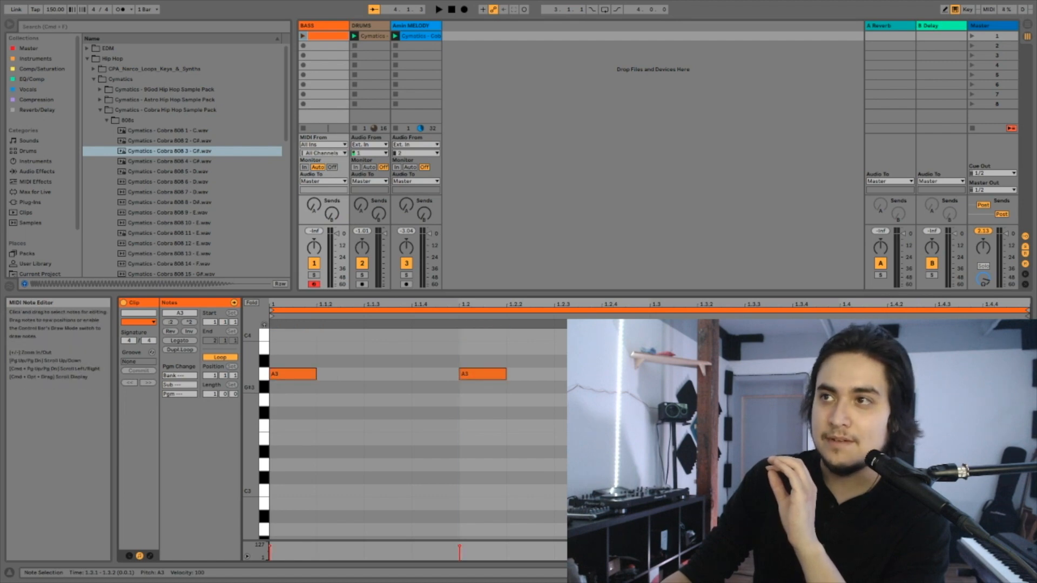
pyautogui.doubleClick(850, 376)
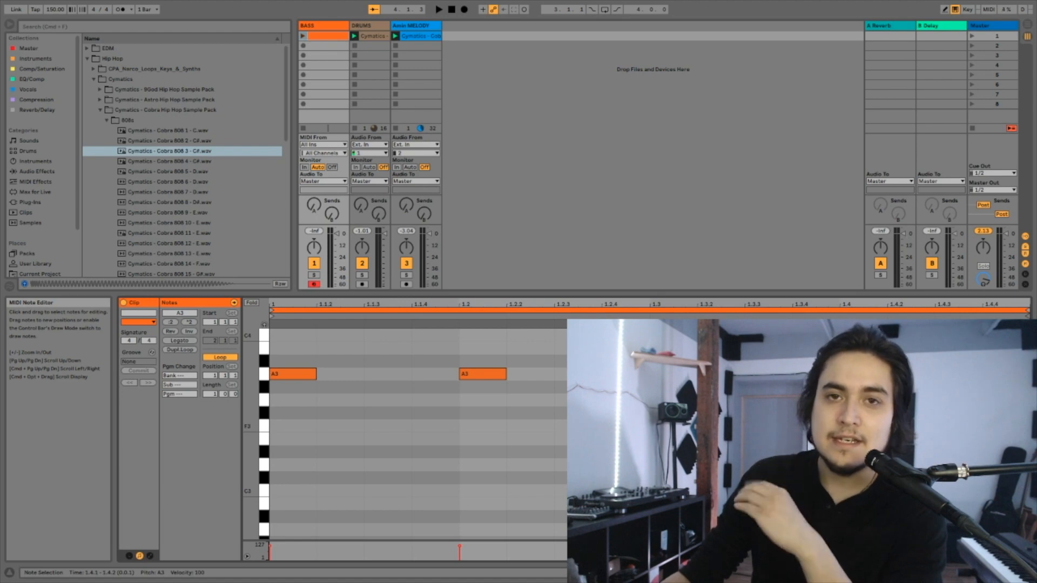
pyautogui.click(304, 37)
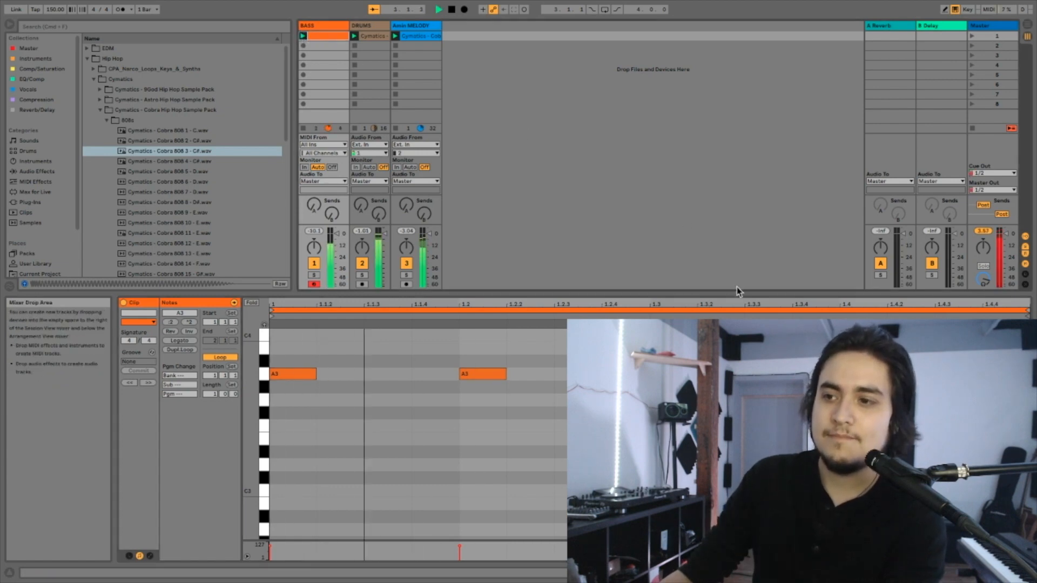
pyautogui.press('space')
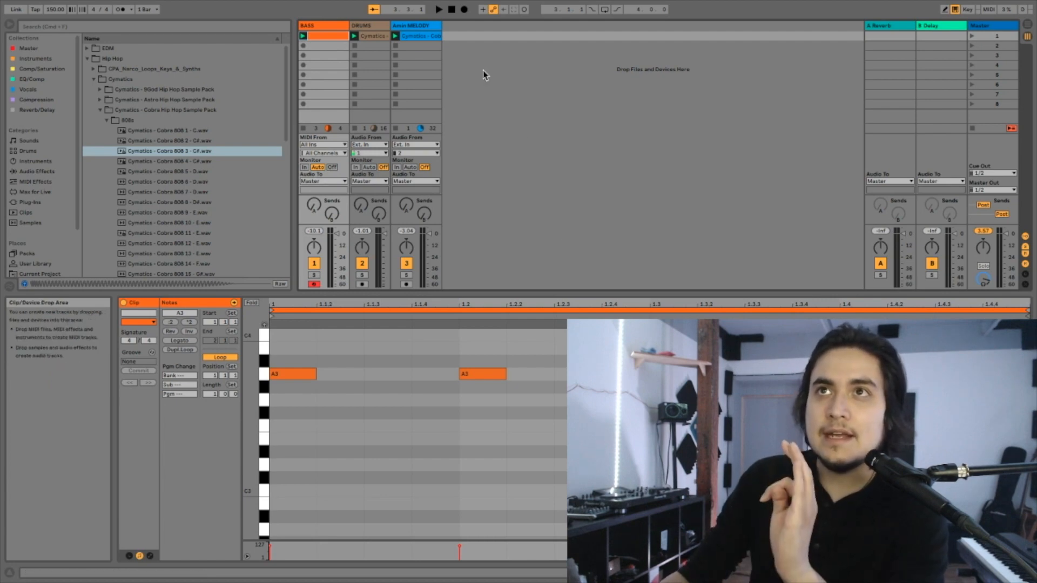
# - Convert the drum loop clip on the DRUMS track to a new MIDI track using the drum conversion
pyautogui.click(380, 40)
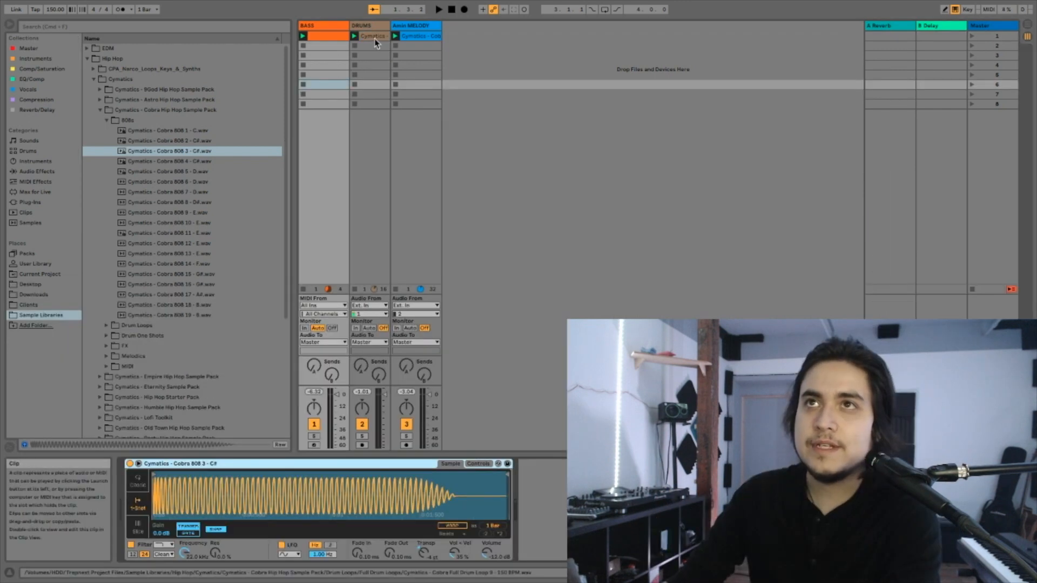
pyautogui.rightClick(375, 40)
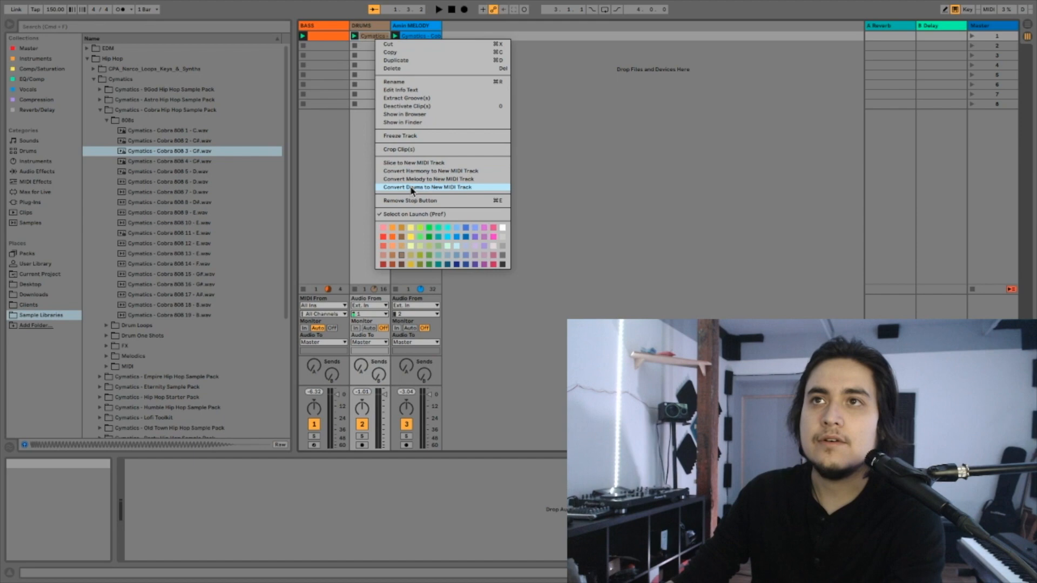
pyautogui.press('Escape')
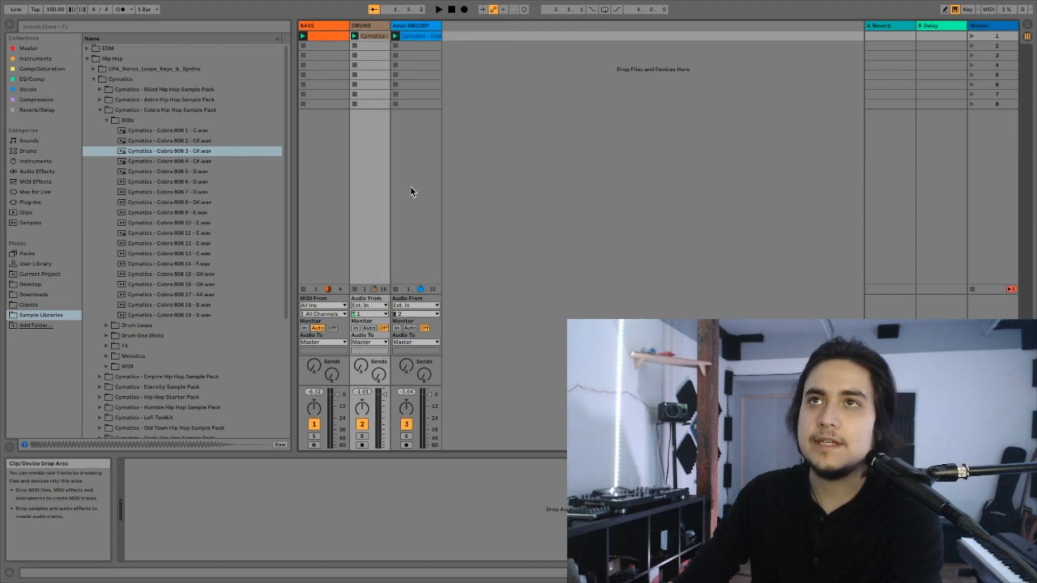
pyautogui.rightClick(365, 41)
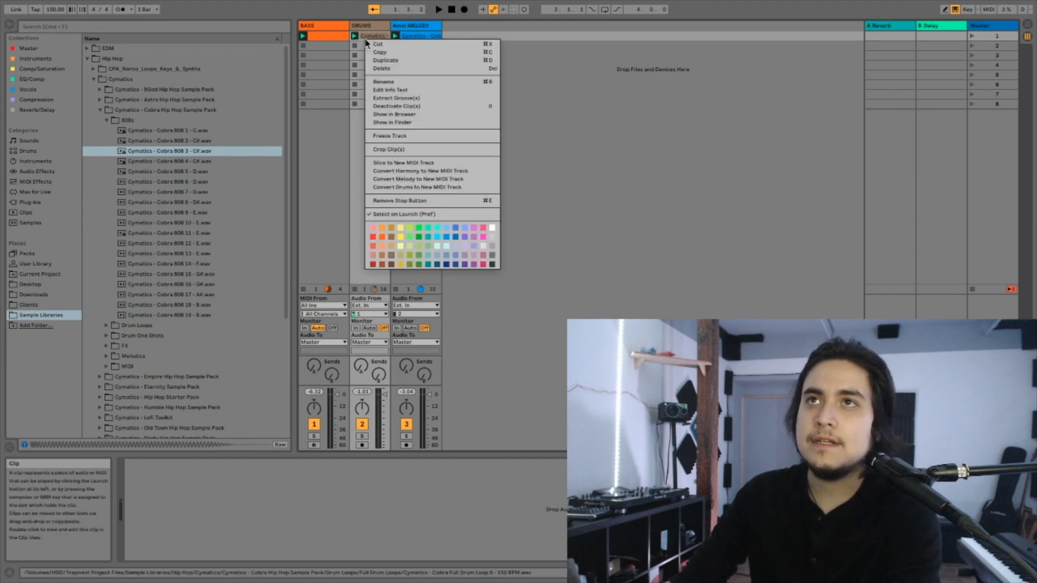
pyautogui.click(412, 187)
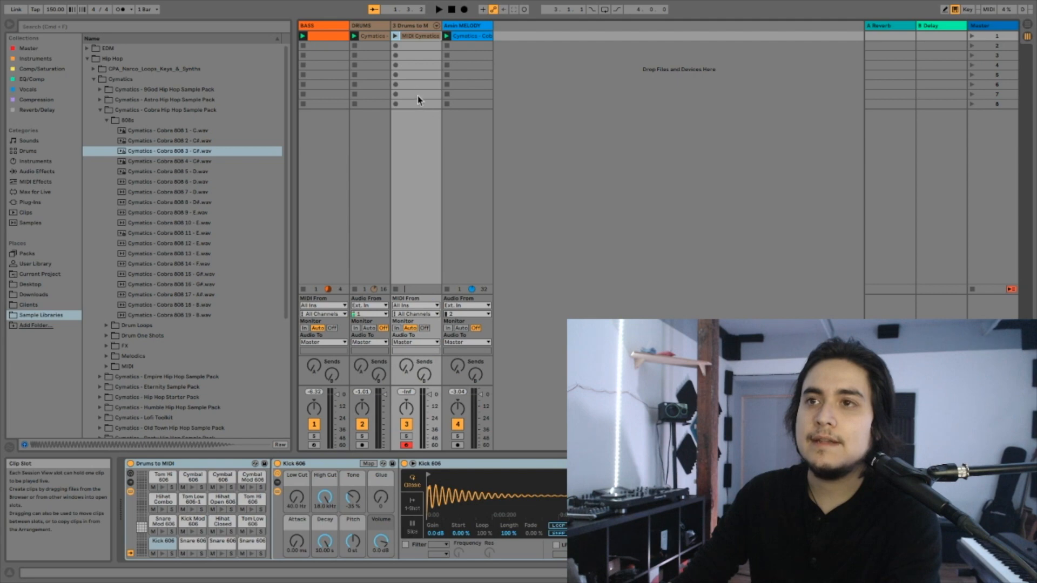
# - Delete the Hihat Closed 606 and Snare 606 notes from the converted drum clip, keeping only the kick notes
pyautogui.doubleClick(409, 37)
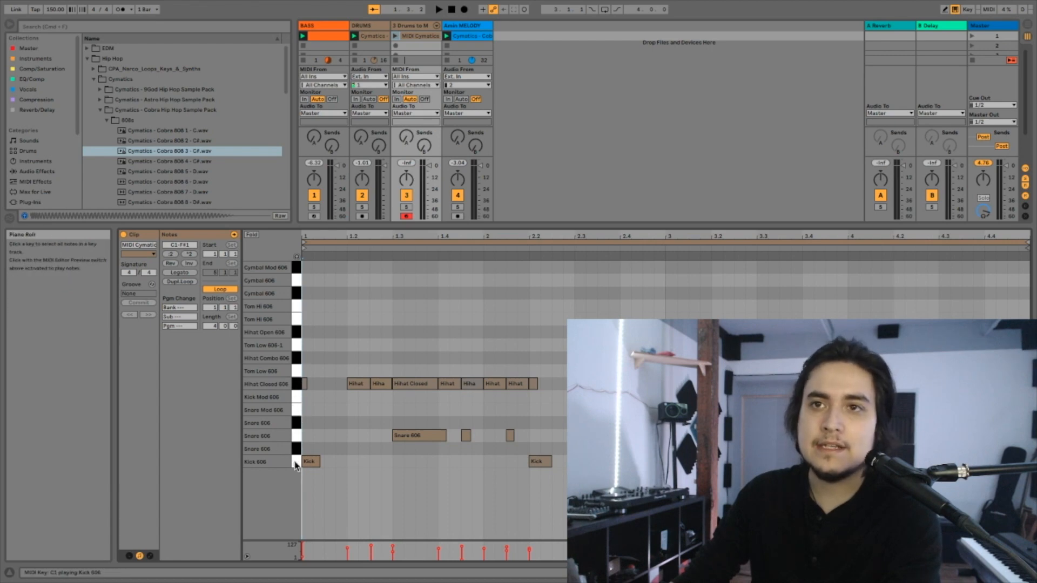
pyautogui.click(296, 384)
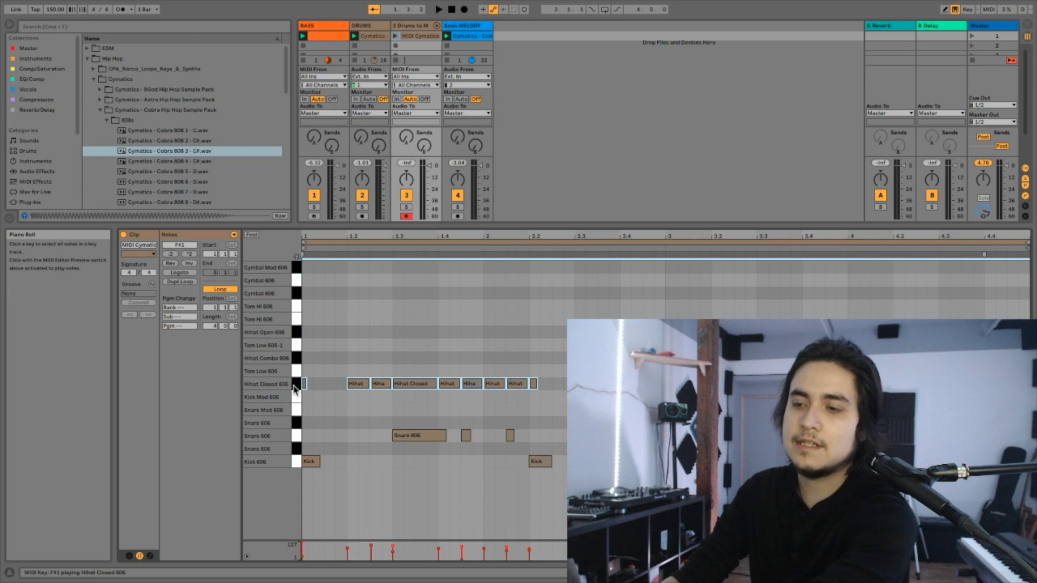
pyautogui.press('Delete')
pyautogui.click(297, 436)
pyautogui.press('Delete')
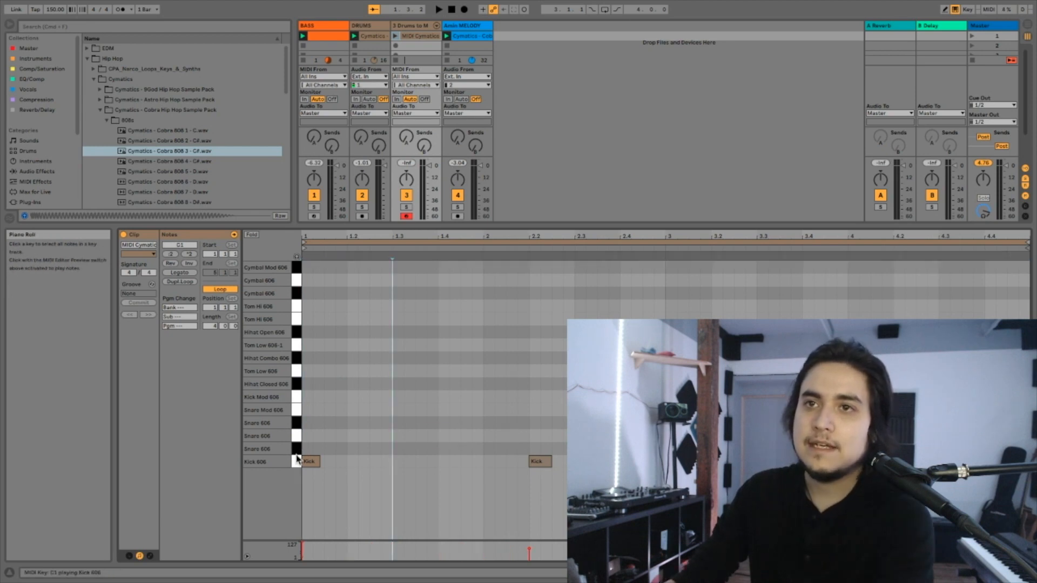
# - Move the kick-pattern MIDI clip into the first slot of the BASS track and colour it orange
pyautogui.moveTo(427, 41); pyautogui.dragTo(327, 39)
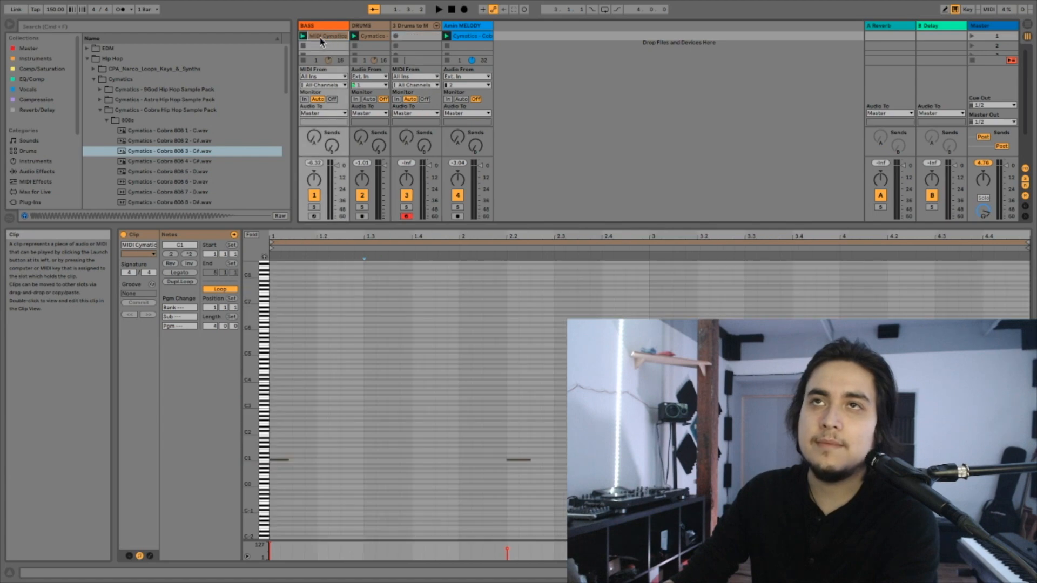
pyautogui.rightClick(320, 42)
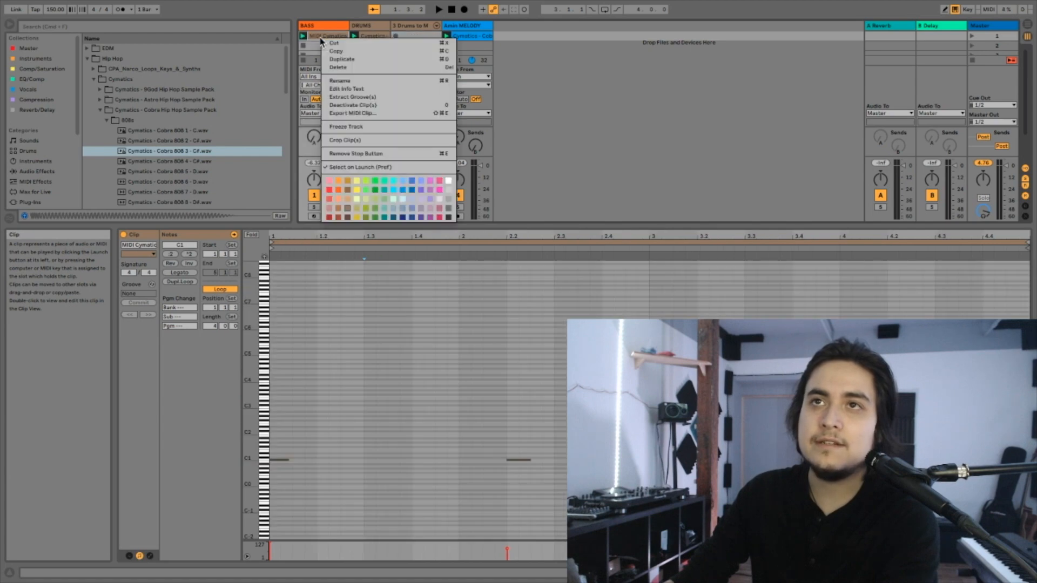
pyautogui.click(338, 194)
# - Delete the emptied Drums to MIDI track
pyautogui.click(409, 27)
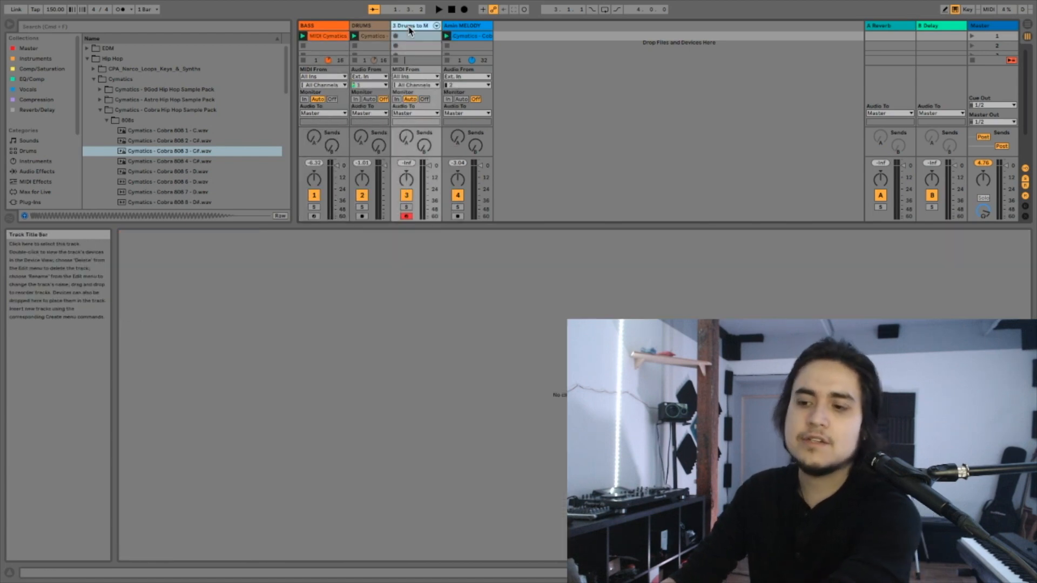
pyautogui.press('Delete')
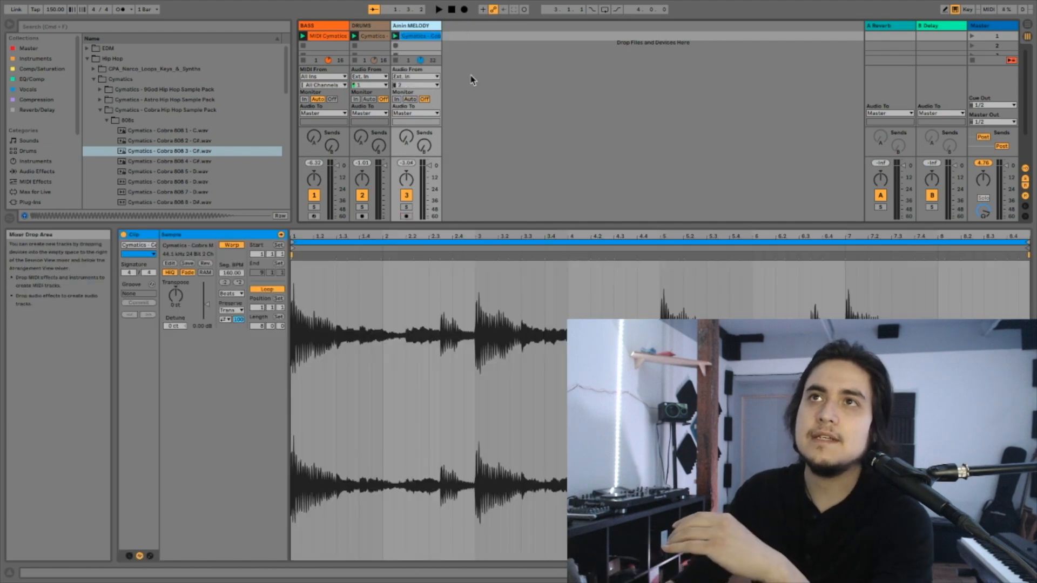
# - Transpose all notes of the BASS track's MIDI clip up to A3
pyautogui.click(336, 25)
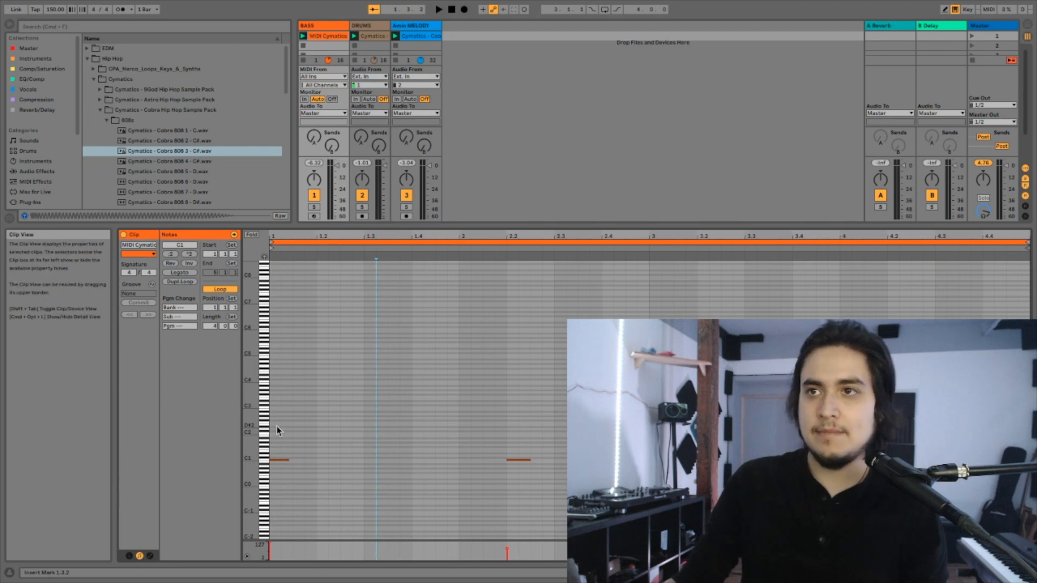
pyautogui.press('super+a')
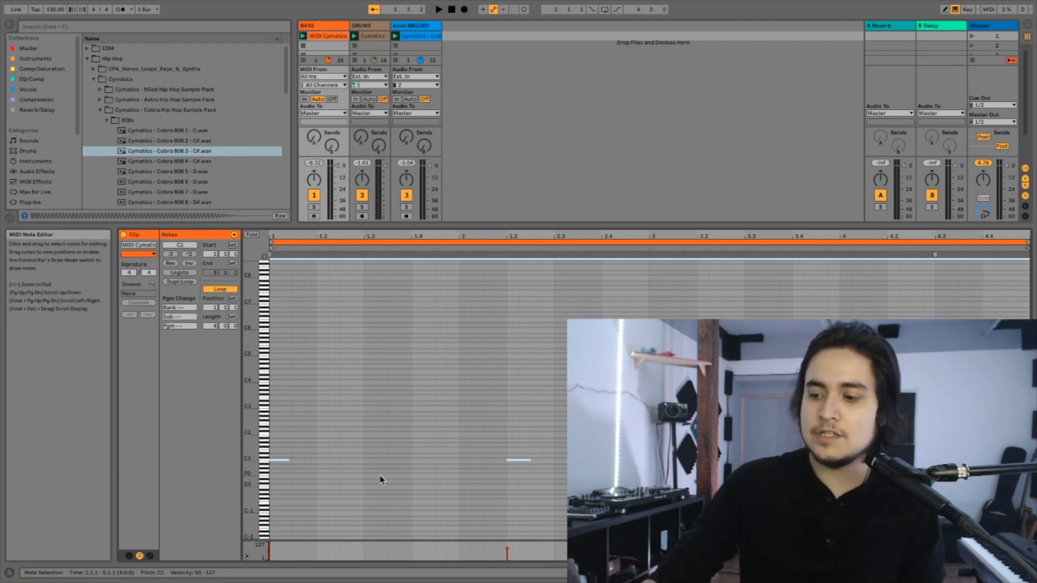
pyautogui.press('Up')
pyautogui.press('Up')
pyautogui.press('Up')
pyautogui.press('Up')
pyautogui.press('Up')
pyautogui.press('Up')
pyautogui.press('Up')
pyautogui.press('Up')
pyautogui.press('Up')
pyautogui.press('Up')
pyautogui.press('Up')
pyautogui.press('Up')
pyautogui.press('Up')
pyautogui.press('Up')
pyautogui.press('Up')
pyautogui.press('Up')
pyautogui.press('Up')
pyautogui.press('Up')
pyautogui.press('Up')
pyautogui.press('Up')
pyautogui.press('Up')
pyautogui.press('Up')
pyautogui.press('Up')
pyautogui.press('Up')
pyautogui.press('Up')
pyautogui.press('Up')
pyautogui.press('Up')
pyautogui.press('Up')
pyautogui.press('Up')
pyautogui.press('Up')
pyautogui.press('Up')
pyautogui.press('Up')
pyautogui.press('Up')
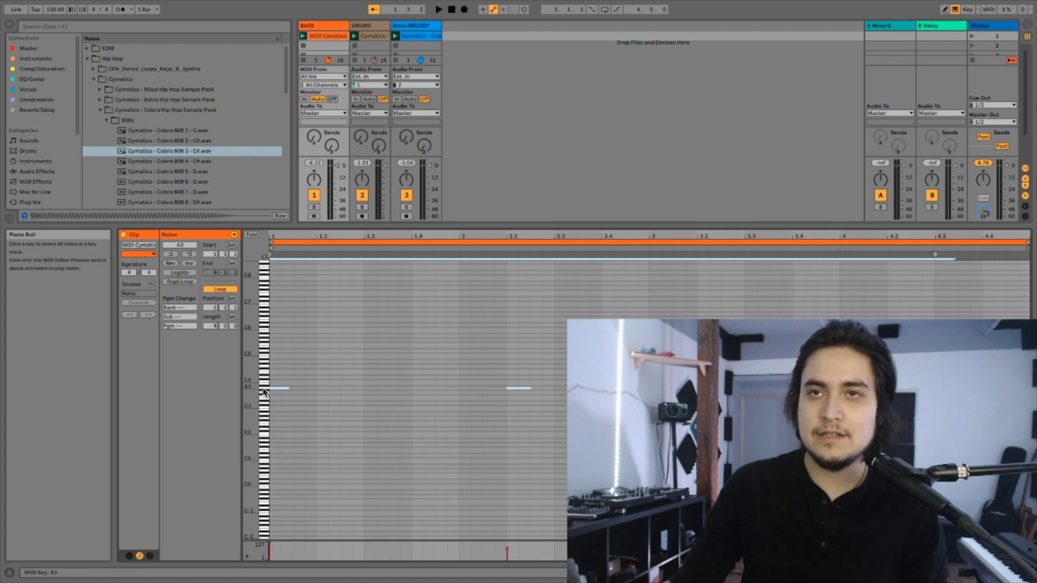
# - Set the transposition of the BASS track's Simpler to -1 st and play all three clips together
pyautogui.moveTo(510, 225); pyautogui.dragTo(500, 318)
pyautogui.doubleClick(329, 24)
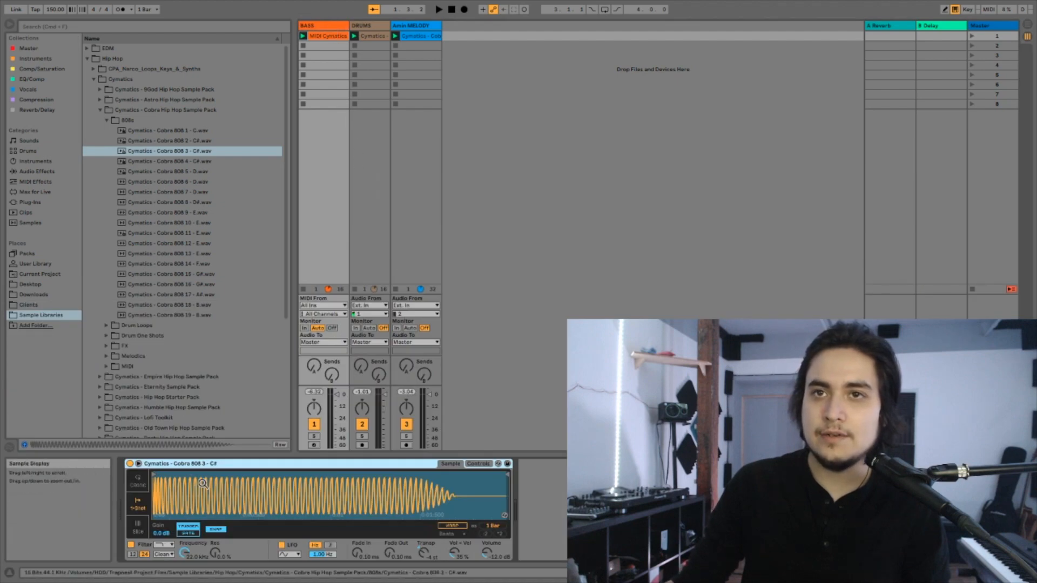
pyautogui.click(332, 24)
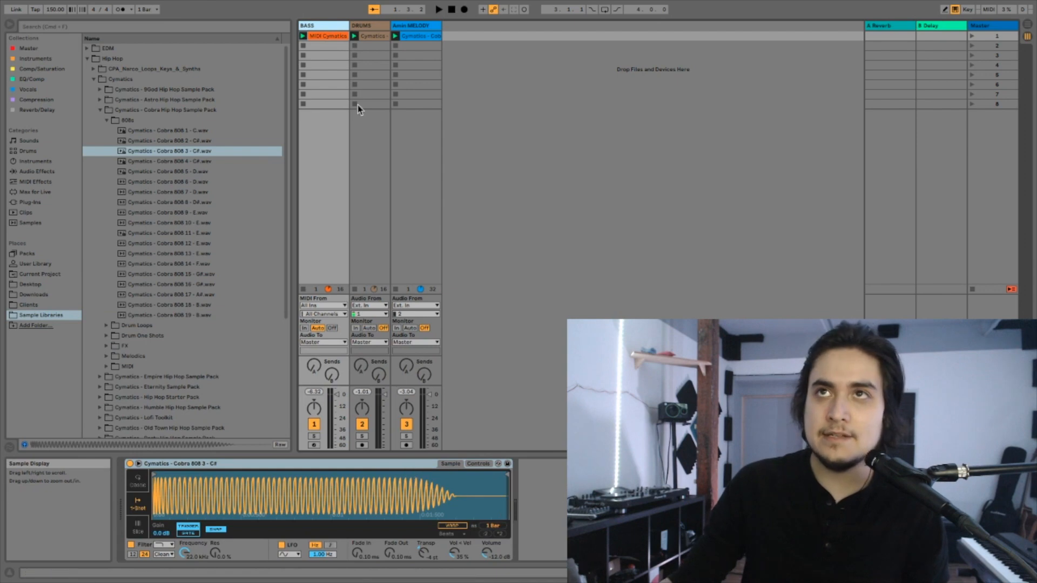
pyautogui.click(334, 36)
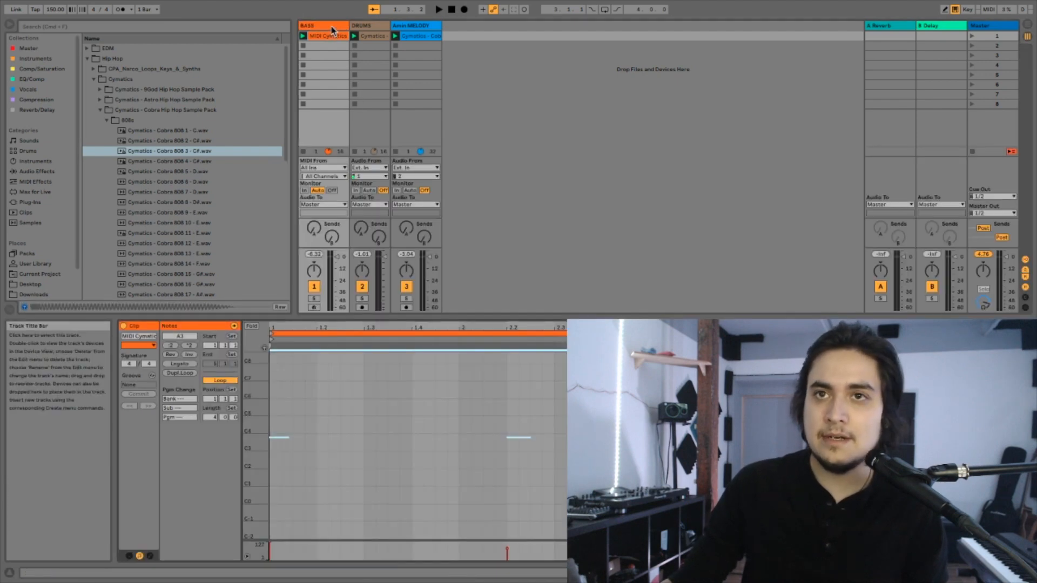
pyautogui.click(333, 27)
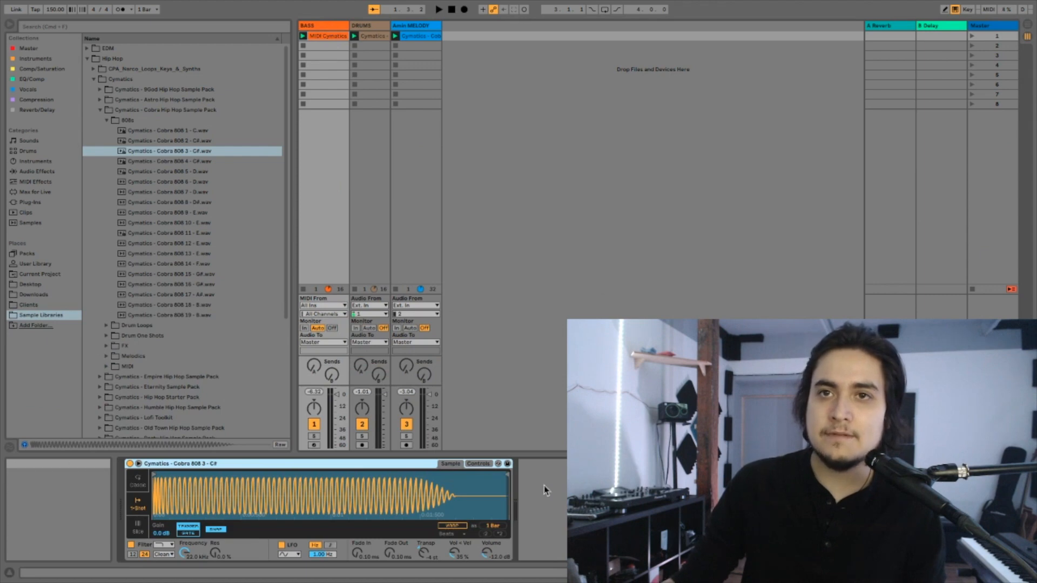
pyautogui.click(420, 552)
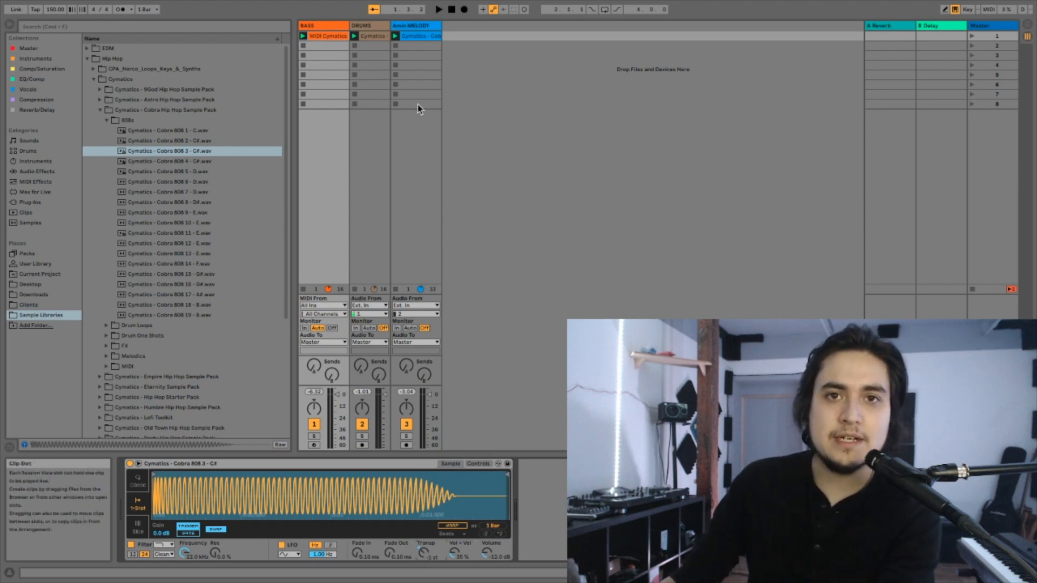
pyautogui.press('space')
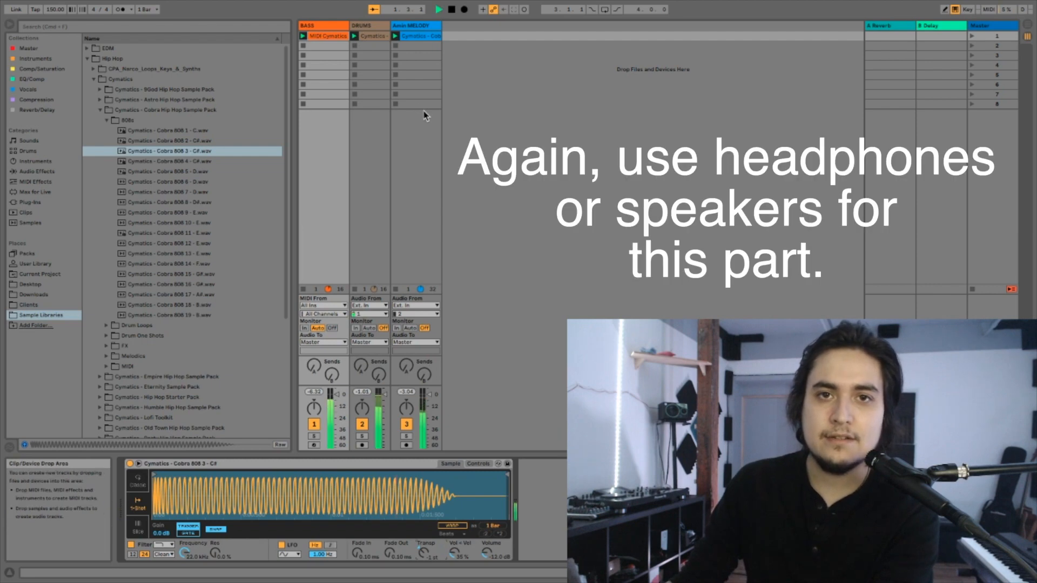